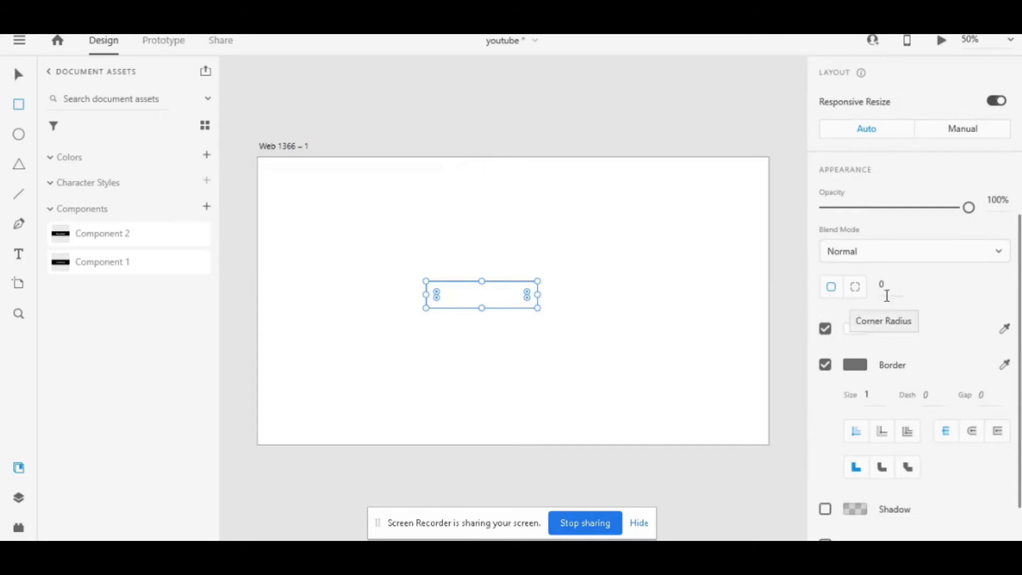
# Give the rectangle a corner radius of 5 and a black fill, and remove its border.
pyautogui.click(854, 328)
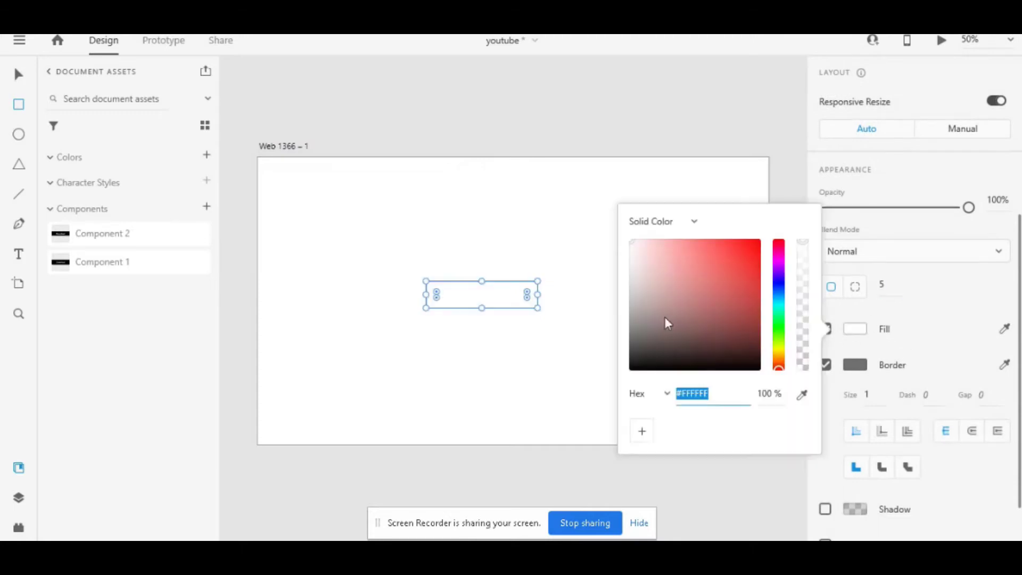
pyautogui.moveTo(665, 319); pyautogui.dragTo(629, 370)
pyautogui.click(928, 344)
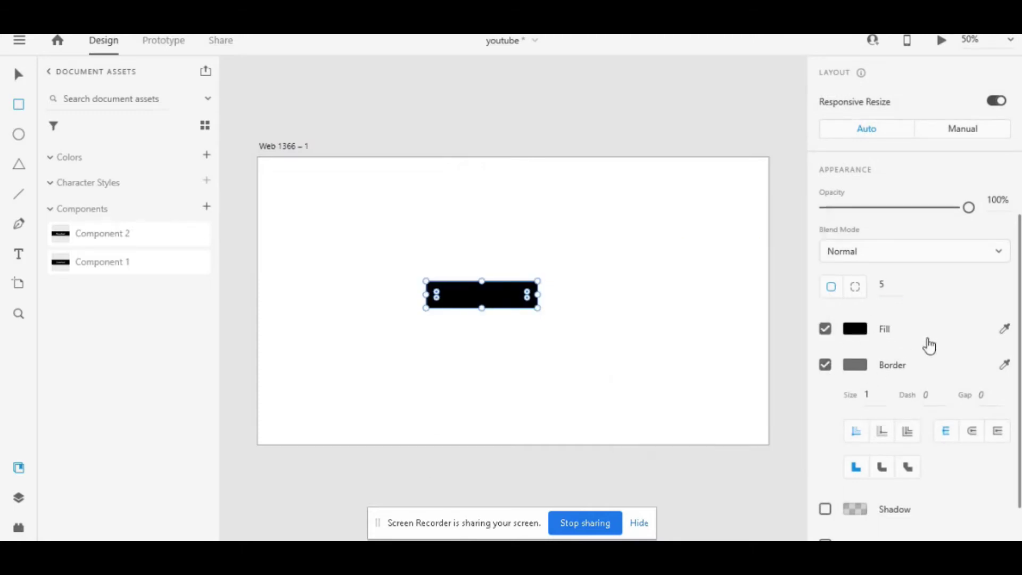
pyautogui.click(825, 365)
# Add the text "Download" and place it on the black rectangle.
pyautogui.click(25, 257)
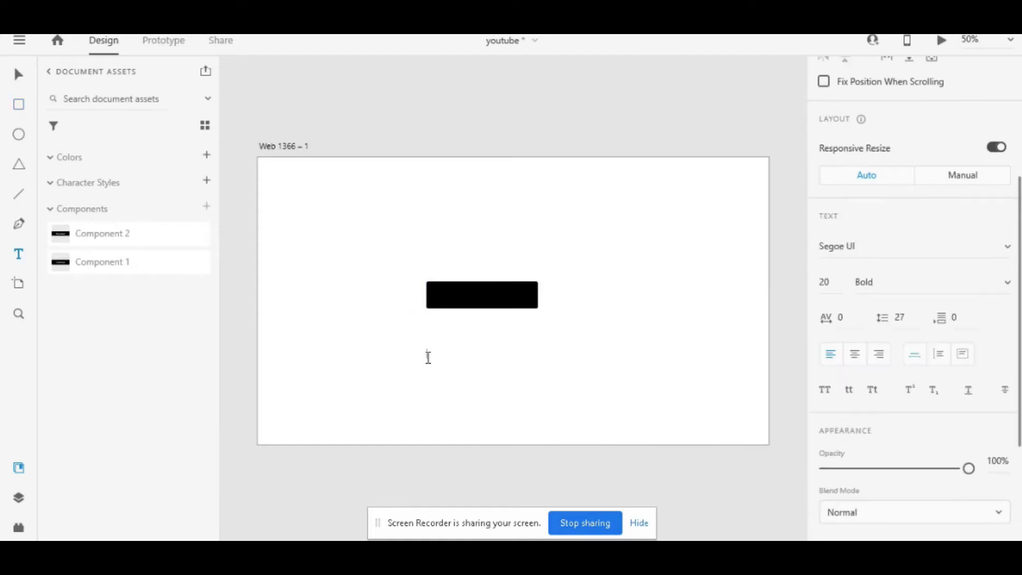
pyautogui.click(428, 357)
pyautogui.write('Download')
pyautogui.click(20, 73)
pyautogui.moveTo(451, 351); pyautogui.dragTo(488, 292)
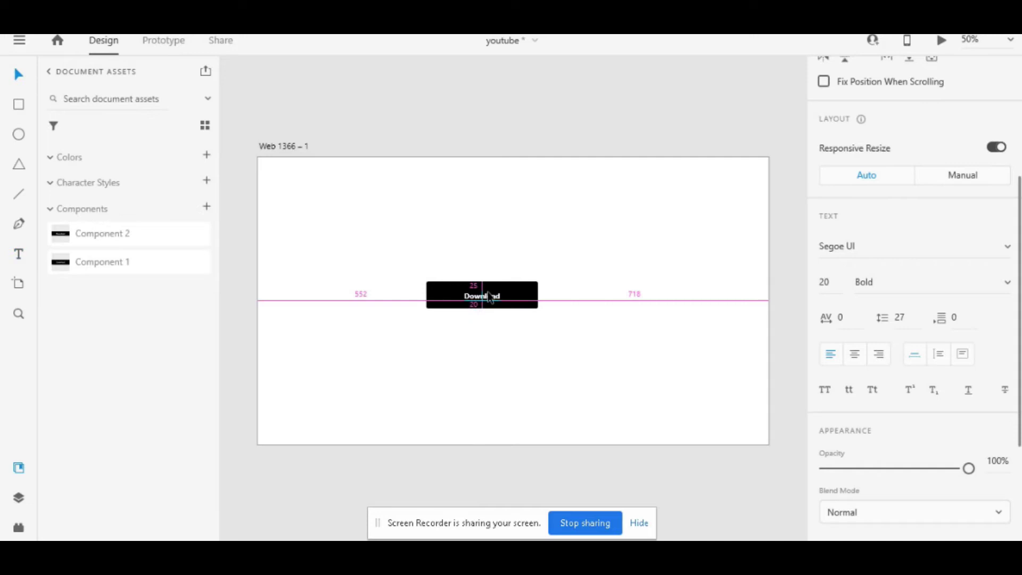
# Set the Download text's size to 26 and center the text on the rectangle.
pyautogui.click(831, 281)
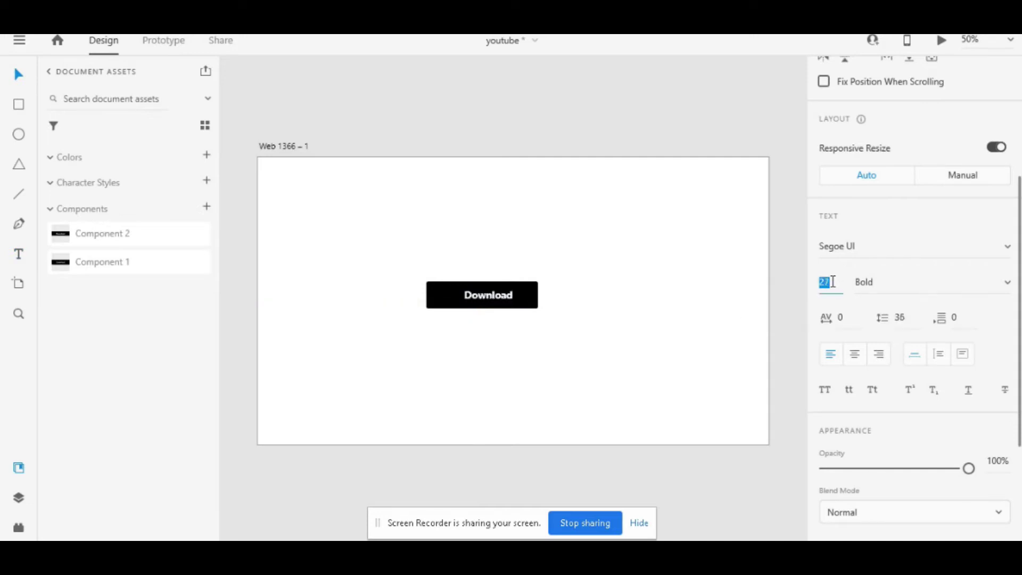
pyautogui.click(637, 315)
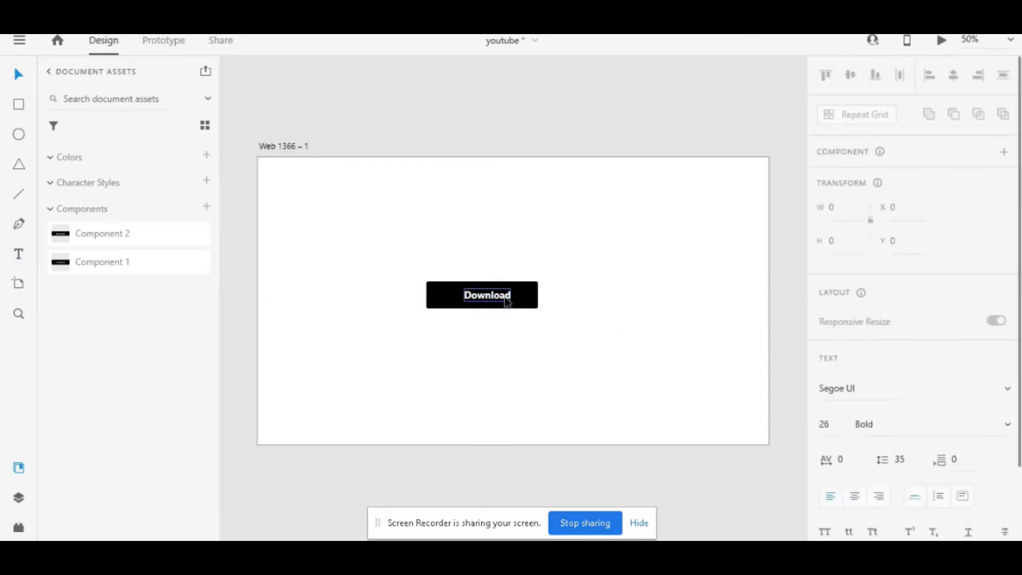
pyautogui.moveTo(504, 299); pyautogui.dragTo(499, 299)
# Move the rectangle and its Download text together to X 507, Y 348 on the artboard.
pyautogui.moveTo(536, 244); pyautogui.dragTo(477, 320)
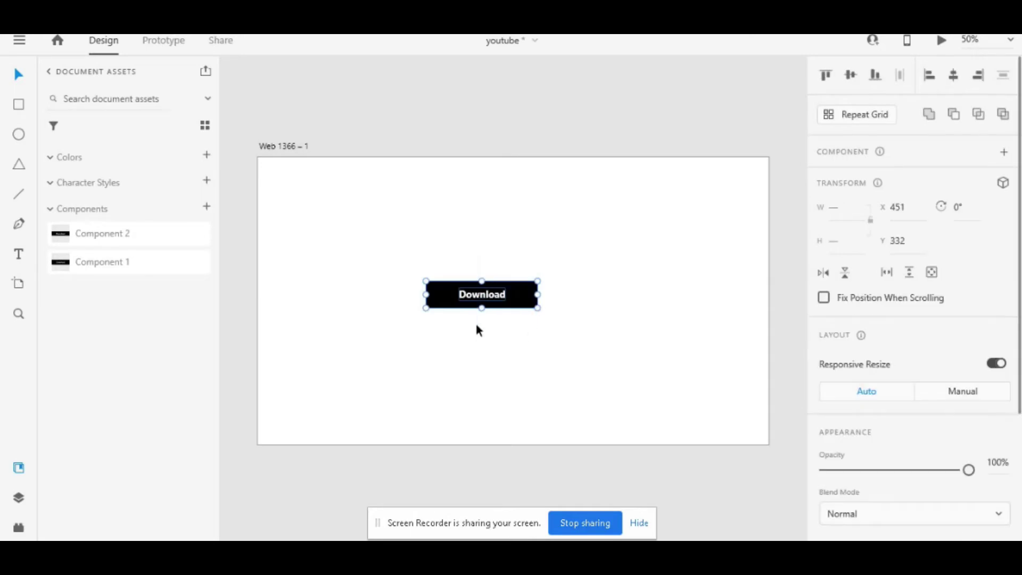
pyautogui.click(597, 332)
pyautogui.moveTo(371, 233); pyautogui.dragTo(623, 367)
pyautogui.moveTo(509, 298); pyautogui.dragTo(531, 305)
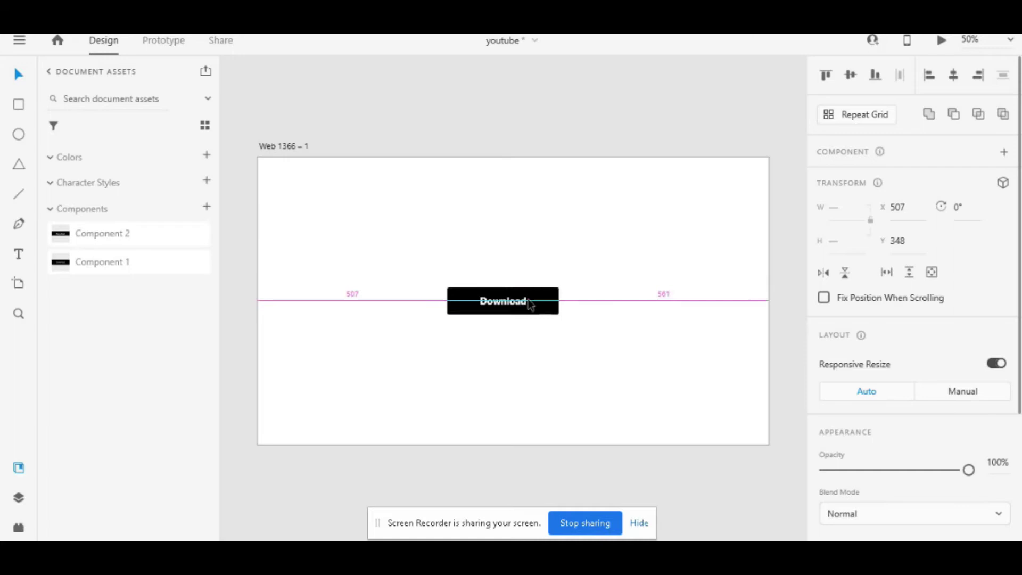
# Turn the selected button into a component and add a Hover State to it.
pyautogui.scroll(-3, 591, 290)
pyautogui.click(1004, 153)
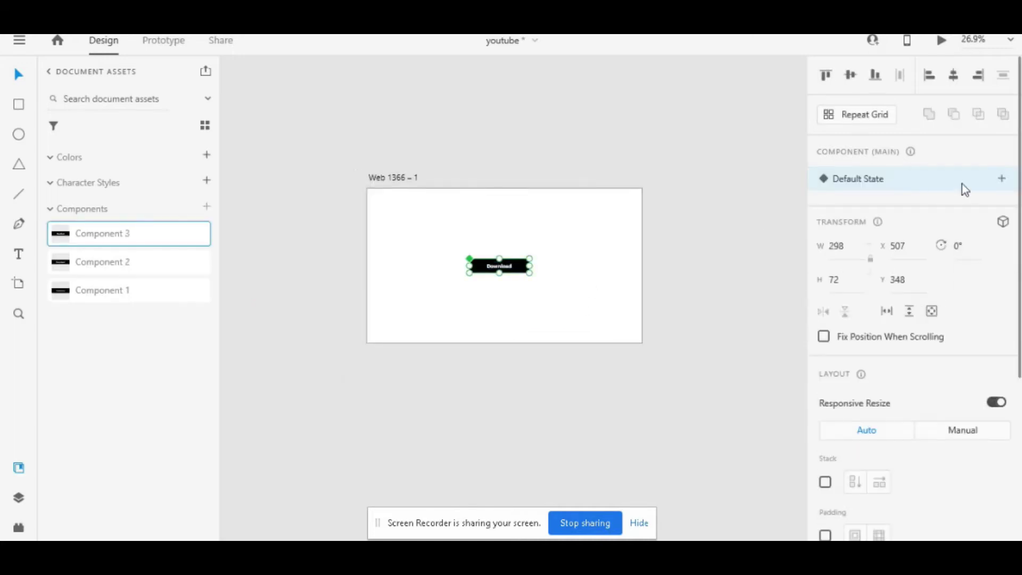
pyautogui.click(1000, 177)
pyautogui.click(846, 209)
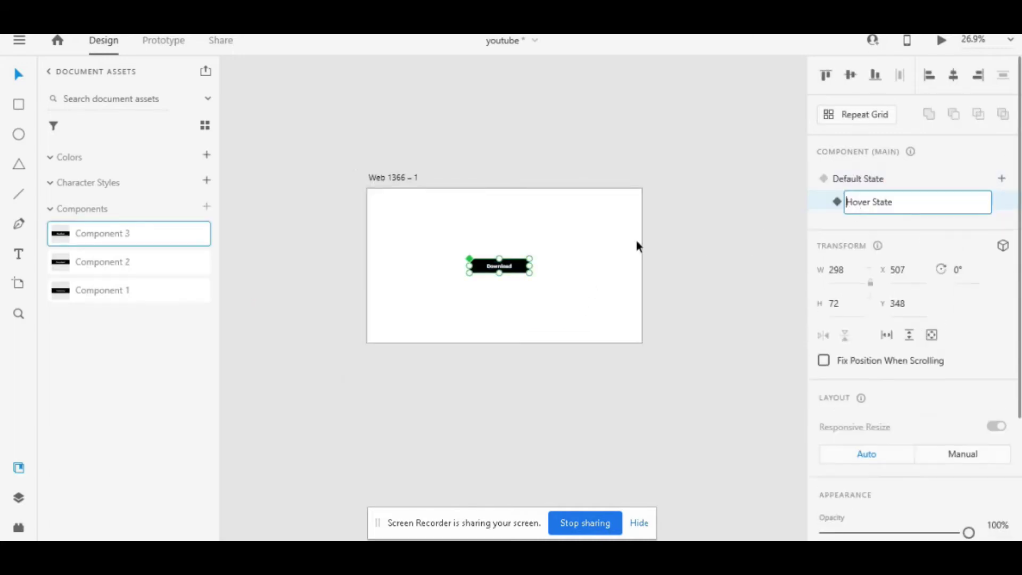
pyautogui.click(544, 232)
# Enlarge the button's rectangle in the Hover State to about 346 by 84.
pyautogui.scroll(6, 540, 234)
pyautogui.doubleClick(484, 322)
pyautogui.moveTo(496, 337); pyautogui.dragTo(515, 341)
# Set the Hover State's Download text to size 29 and recenter it on the enlarged rectangle.
pyautogui.click(410, 314)
pyautogui.scroll(-1, 869, 376)
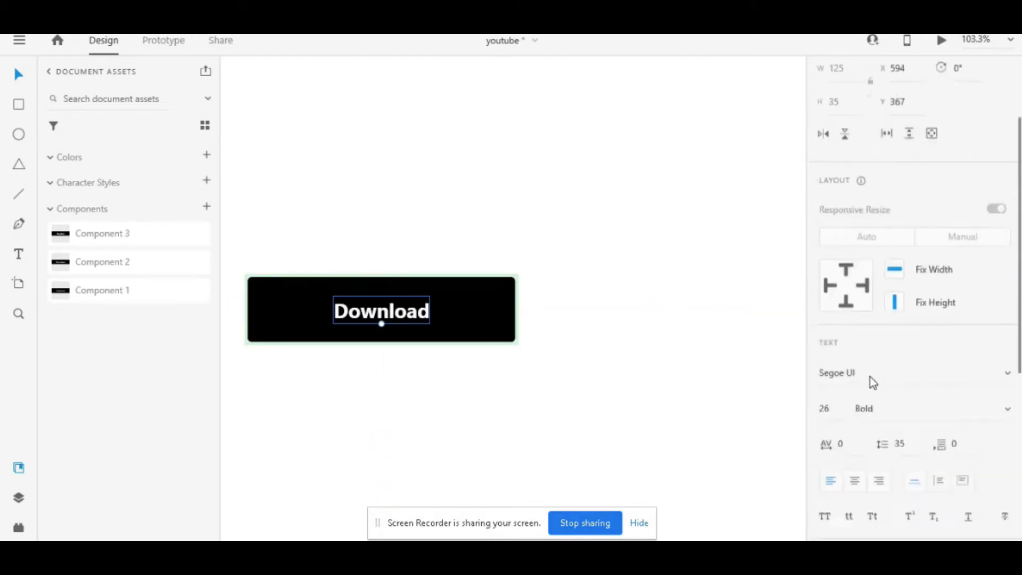
pyautogui.scroll(-5, 870, 376)
pyautogui.click(826, 255)
pyautogui.write('29')
pyautogui.press('Return')
pyautogui.moveTo(378, 312); pyautogui.dragTo(372, 312)
pyautogui.click(554, 270)
# Duplicate the artboard with the Download button and place the copy to its right.
pyautogui.scroll(-7, 566, 266)
pyautogui.click(413, 228)
pyautogui.moveTo(413, 226); pyautogui.dragTo(628, 227)
pyautogui.moveTo(708, 202); pyautogui.dragTo(562, 203)
pyautogui.scroll(7, 541, 211)
pyautogui.scroll(-5, 636, 381)
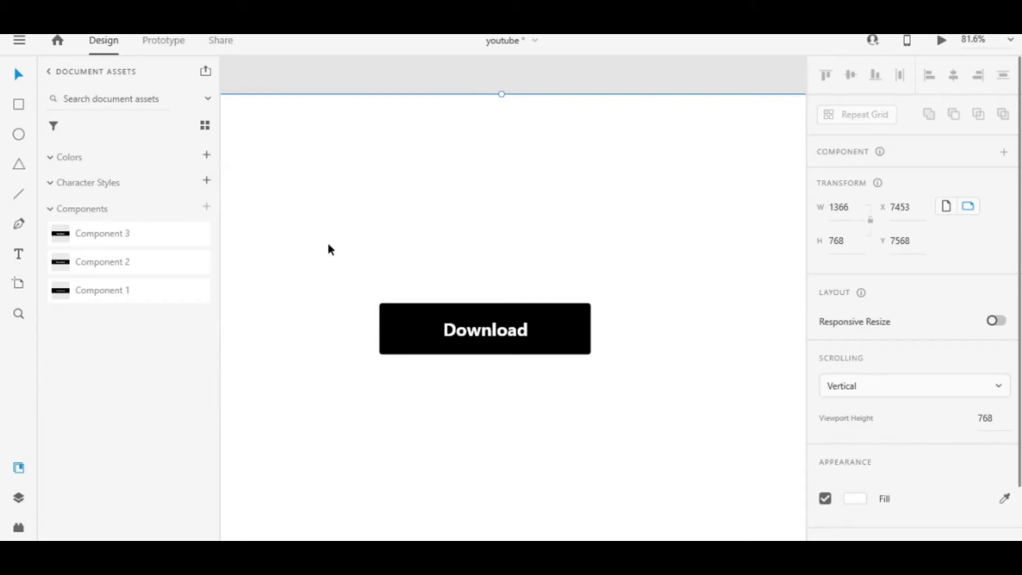
# On the second artboard, flatten the Download button to a height of 6 and set its opacity to 0%.
pyautogui.click(446, 346)
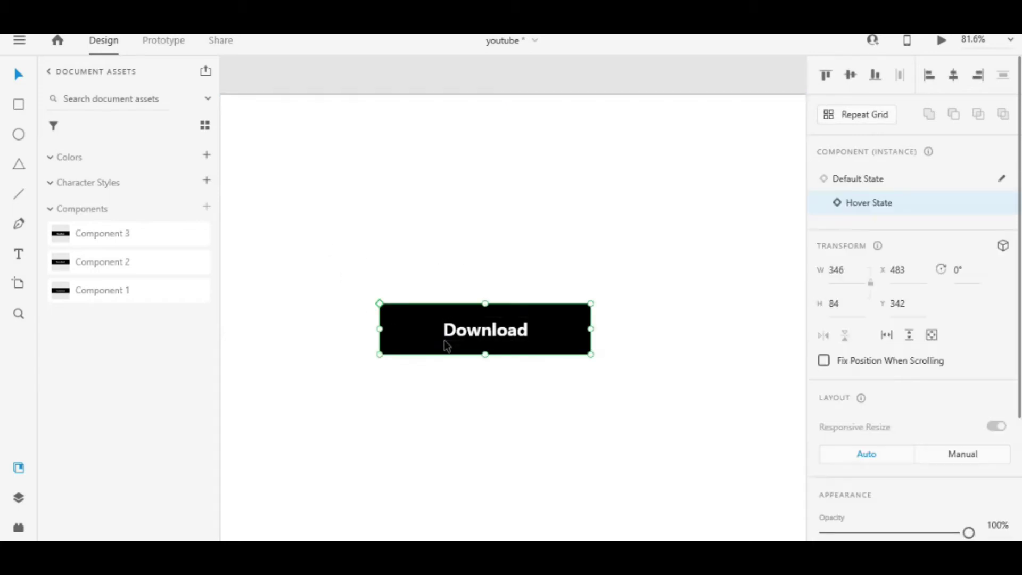
pyautogui.moveTo(485, 303); pyautogui.dragTo(484, 352)
pyautogui.scroll(-3, 953, 365)
pyautogui.moveTo(967, 432); pyautogui.dragTo(821, 434)
pyautogui.scroll(-4, 681, 307)
pyautogui.moveTo(681, 306); pyautogui.dragTo(649, 306)
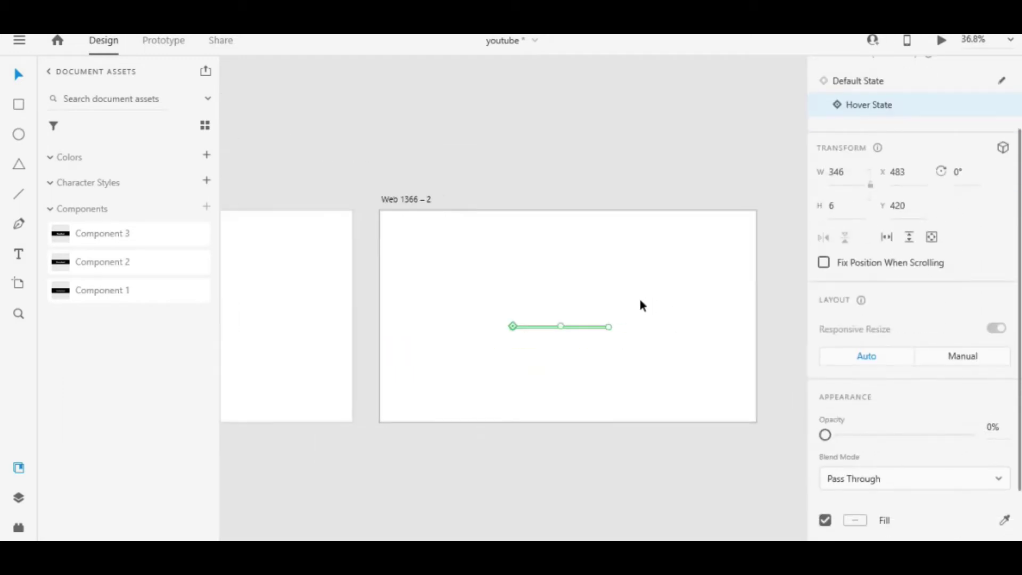
pyautogui.scroll(4, 618, 293)
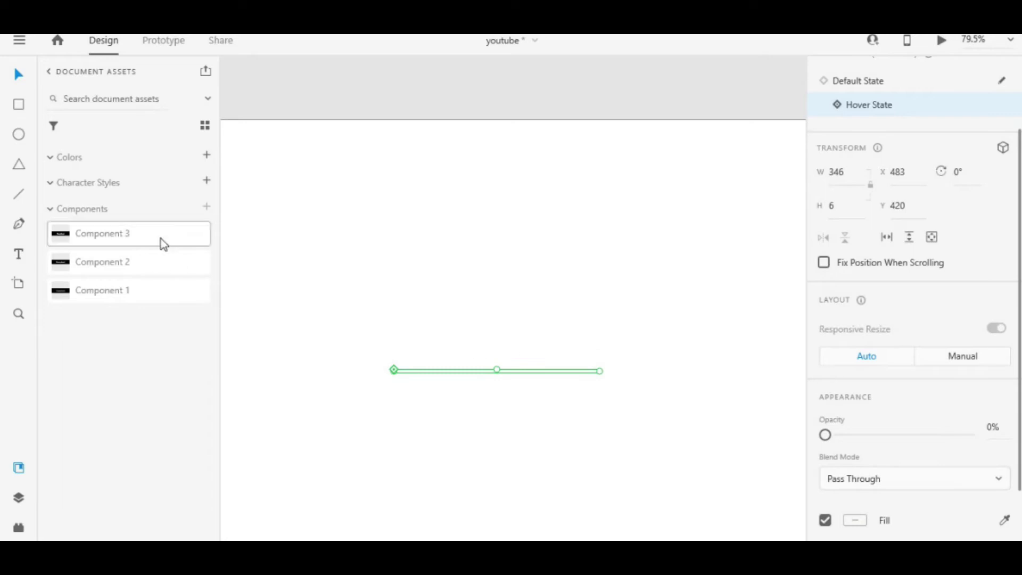
# Draw a horizontal line about 43 wide just below the flattened button's left end.
pyautogui.click(19, 194)
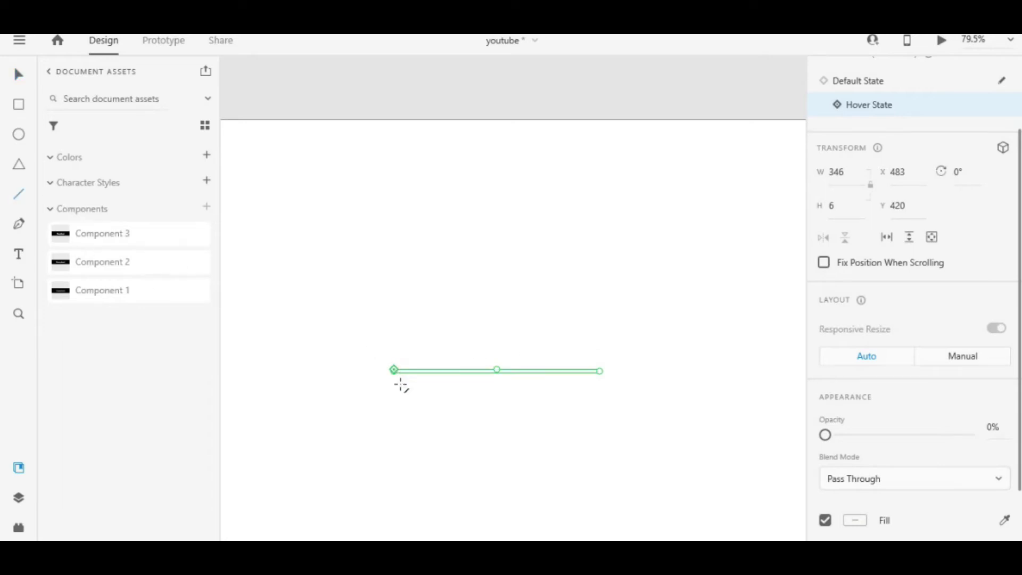
pyautogui.moveTo(390, 382); pyautogui.dragTo(429, 382)
pyautogui.click(19, 74)
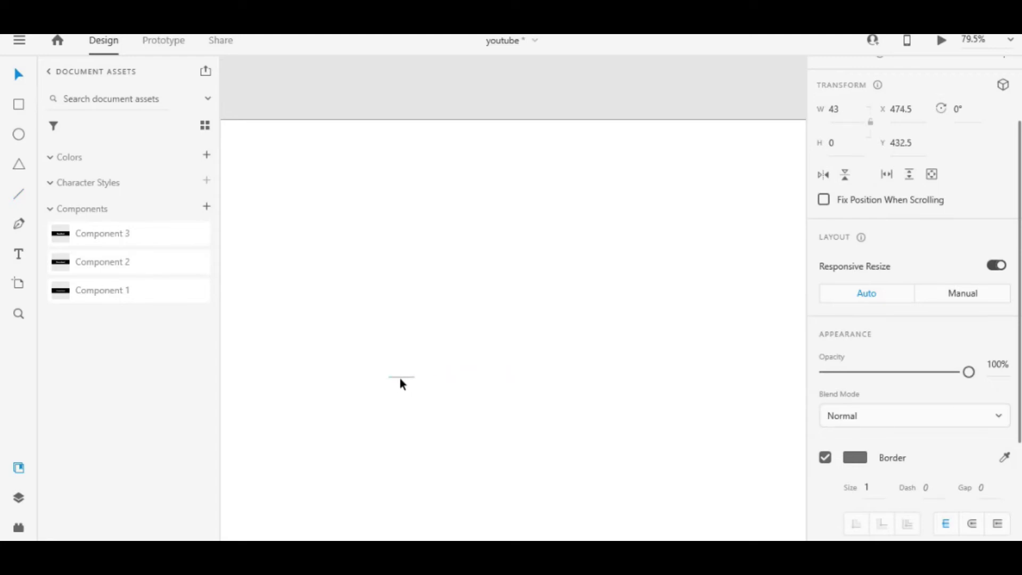
# Raise the flattened button's opacity slightly to form a faint bar and lower its Download text's opacity to 0%.
pyautogui.click(471, 373)
pyautogui.scroll(-2, 1017, 455)
pyautogui.moveTo(826, 374); pyautogui.dragTo(812, 381)
pyautogui.click(502, 378)
pyautogui.scroll(-5, 935, 433)
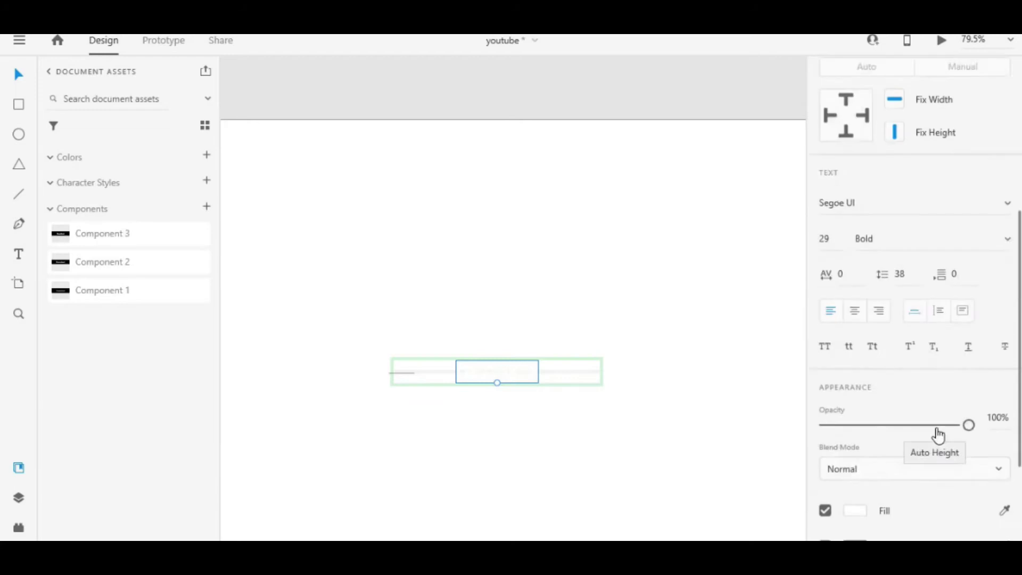
pyautogui.moveTo(967, 366); pyautogui.dragTo(714, 381)
pyautogui.click(608, 408)
# Move the short line onto the faint bar, aligned with the bar's left end.
pyautogui.scroll(5, 463, 406)
pyautogui.hscroll(-2, 392, 400)
pyautogui.moveTo(330, 324); pyautogui.dragTo(347, 319)
# Set the short line's border size to 5 and give it round caps.
pyautogui.scroll(-4, 904, 372)
pyautogui.click(877, 391)
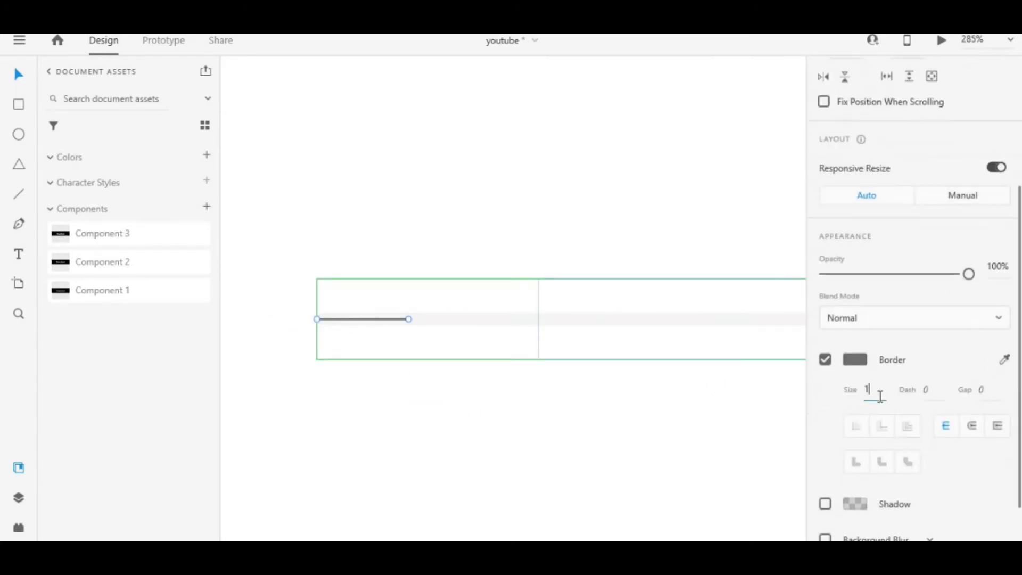
pyautogui.write('11')
pyautogui.press('Return')
pyautogui.write('7')
pyautogui.press('Return')
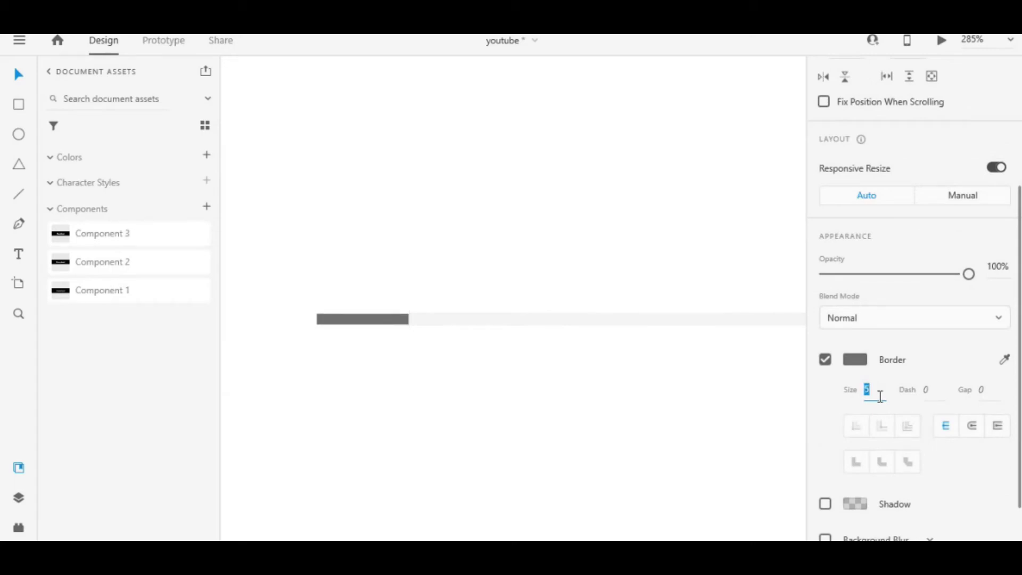
pyautogui.scroll(-2, 905, 405)
pyautogui.click(969, 376)
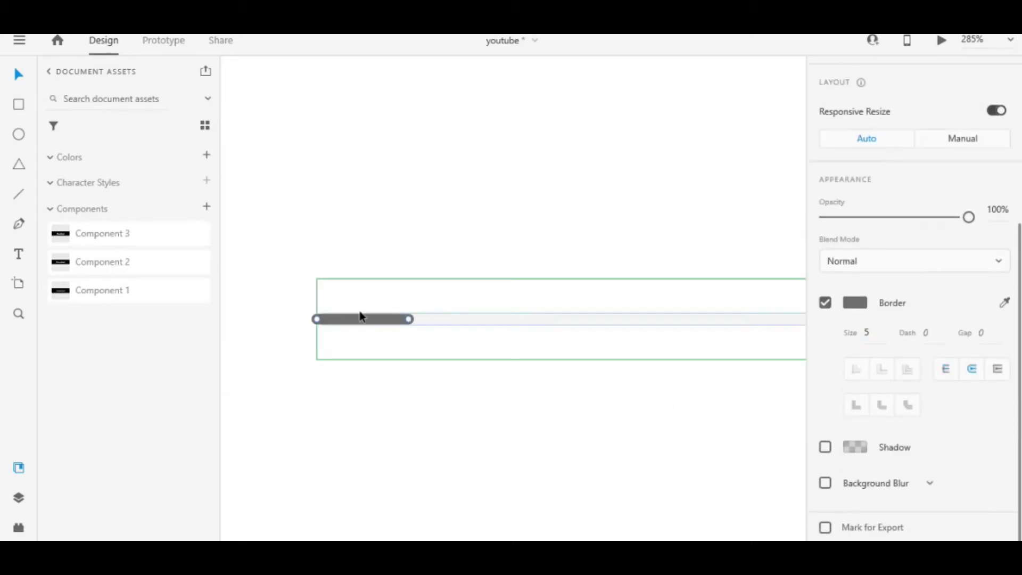
pyautogui.click(387, 320)
pyautogui.click(416, 357)
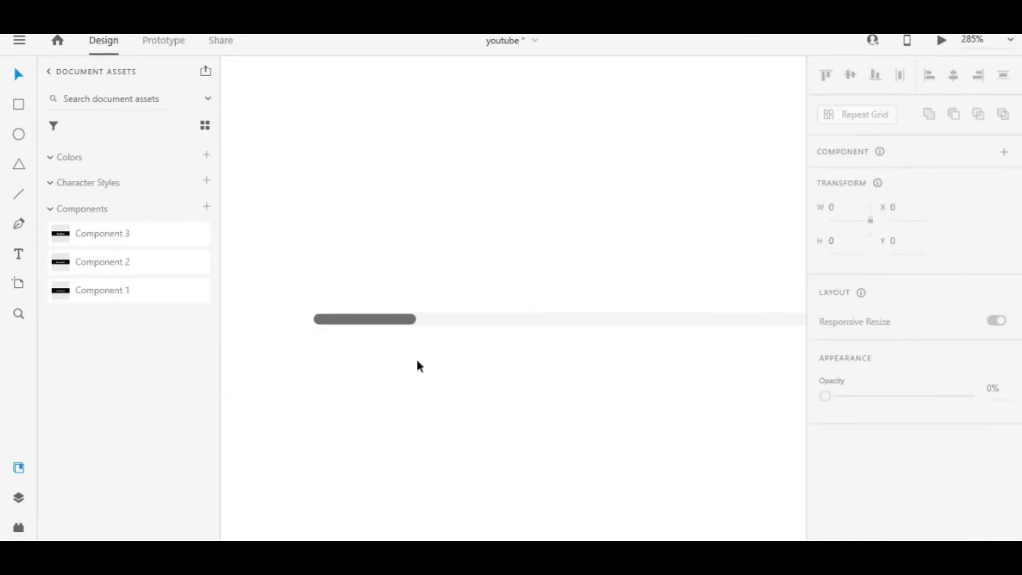
# Set the short line's opacity to 0% and its border color to blue #2D6AC6.
pyautogui.hotkey('ctrl', '0')
pyautogui.click(411, 352)
pyautogui.scroll(-2, 914, 371)
pyautogui.moveTo(968, 371); pyautogui.dragTo(745, 373)
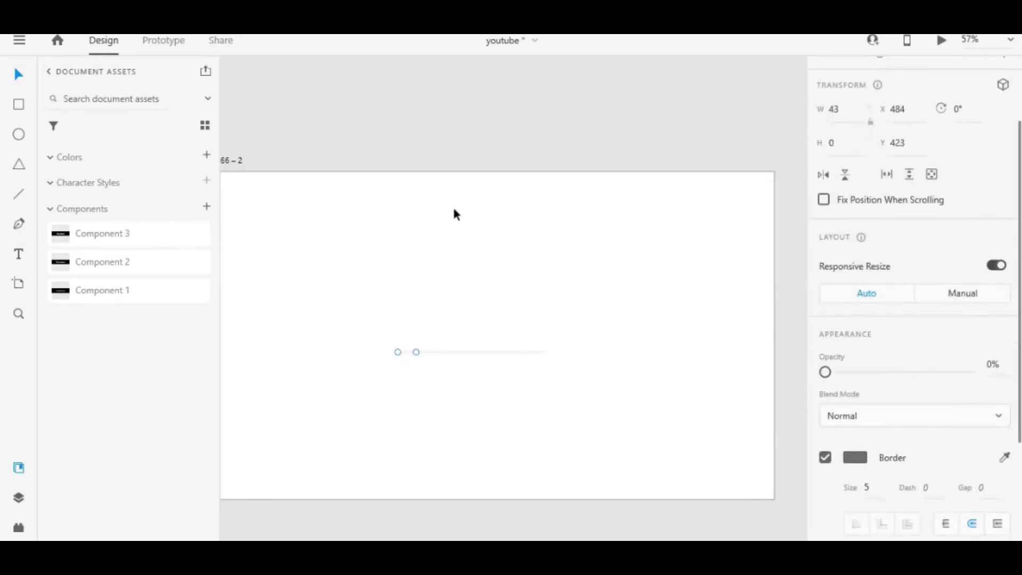
pyautogui.click(855, 459)
pyautogui.click(780, 385)
pyautogui.click(733, 364)
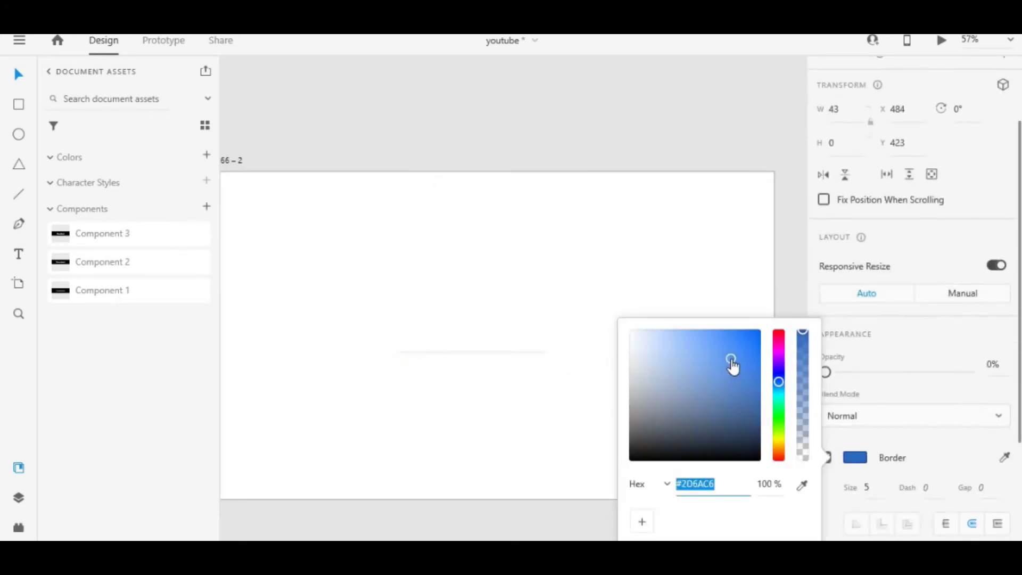
pyautogui.click(338, 116)
# Duplicate the second artboard, containing the faint bar and the hidden line, and place the copy to its right.
pyautogui.hscroll(-2, 330, 144)
pyautogui.click(319, 165)
pyautogui.keyDown('alt'); pyautogui.moveTo(318, 165); pyautogui.dragTo(403, 135); pyautogui.keyUp('alt')
pyautogui.click(738, 147)
pyautogui.scroll(2, 584, 283)
pyautogui.moveTo(671, 372); pyautogui.dragTo(564, 317)
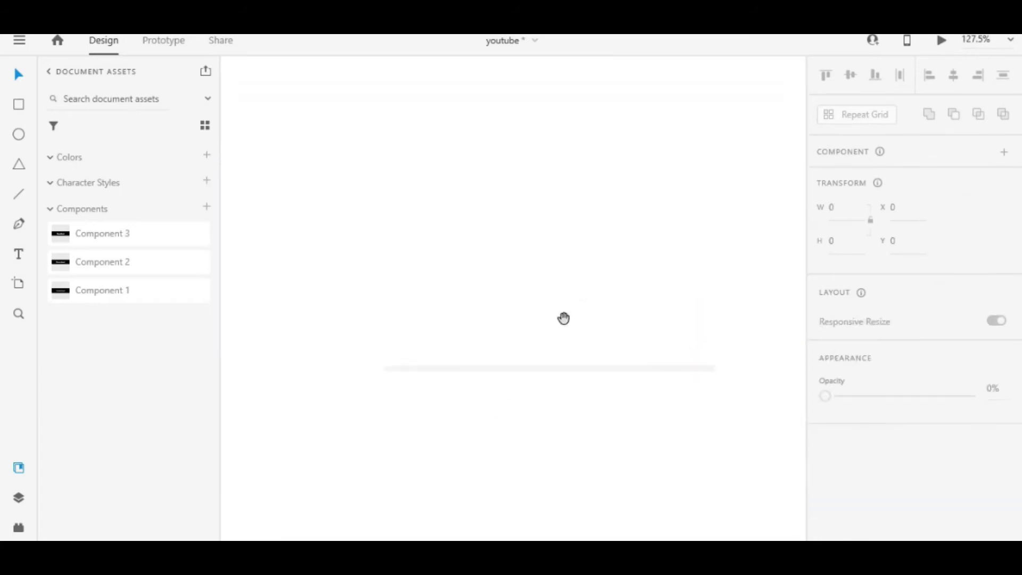
# On the third artboard, stretch the hidden line along the bar to a width of 341 and set its opacity to 100%.
pyautogui.click(423, 369)
pyautogui.moveTo(708, 367); pyautogui.dragTo(710, 367)
pyautogui.scroll(-2, 827, 375)
pyautogui.moveTo(825, 372); pyautogui.dragTo(969, 372)
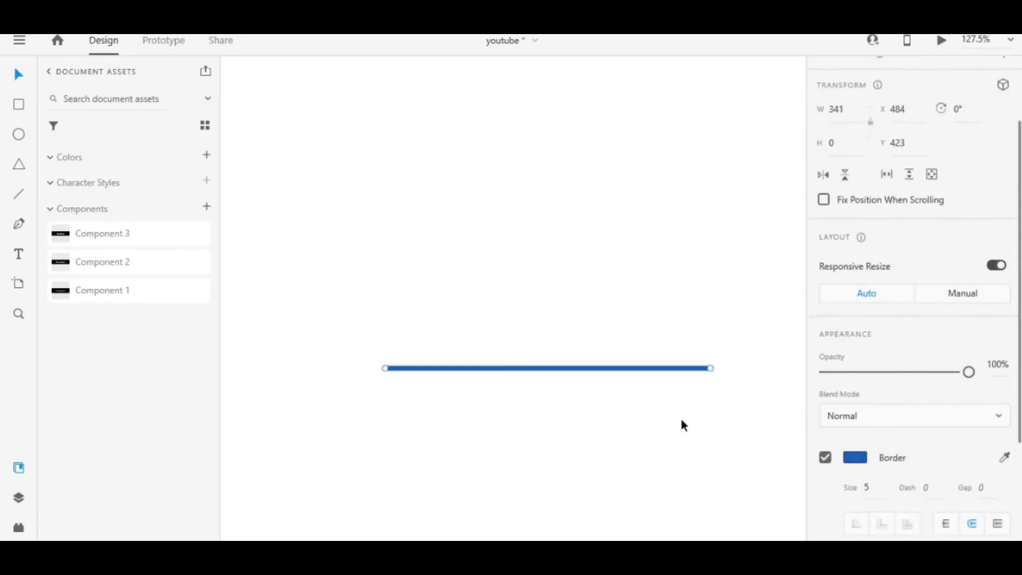
# Shorten the blue line on the third artboard so it covers only about the first seventh of the bar.
pyautogui.scroll(3, 611, 405)
pyautogui.moveTo(614, 411); pyautogui.dragTo(596, 467)
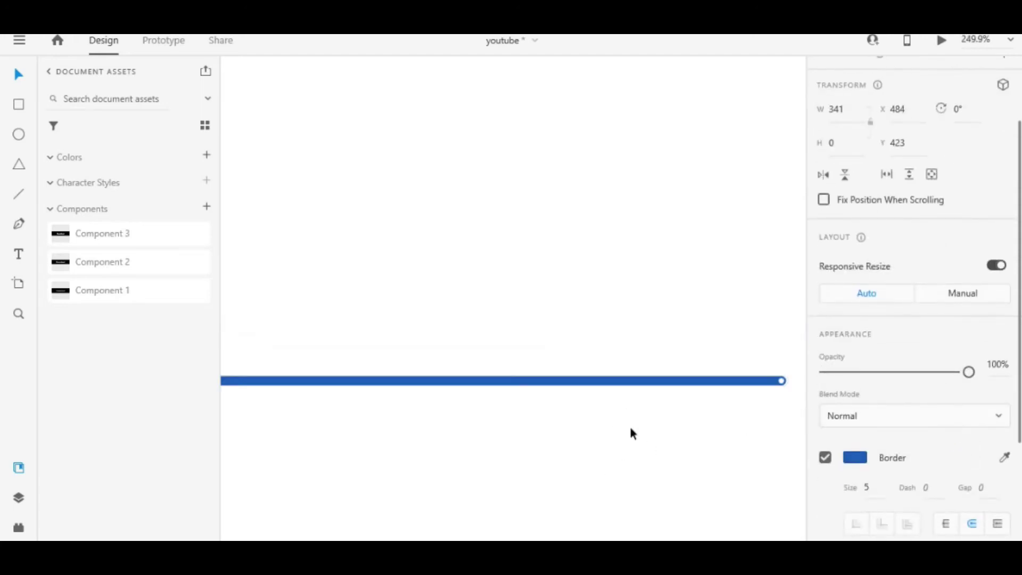
pyautogui.scroll(-8, 633, 425)
pyautogui.hscroll(3, 585, 420)
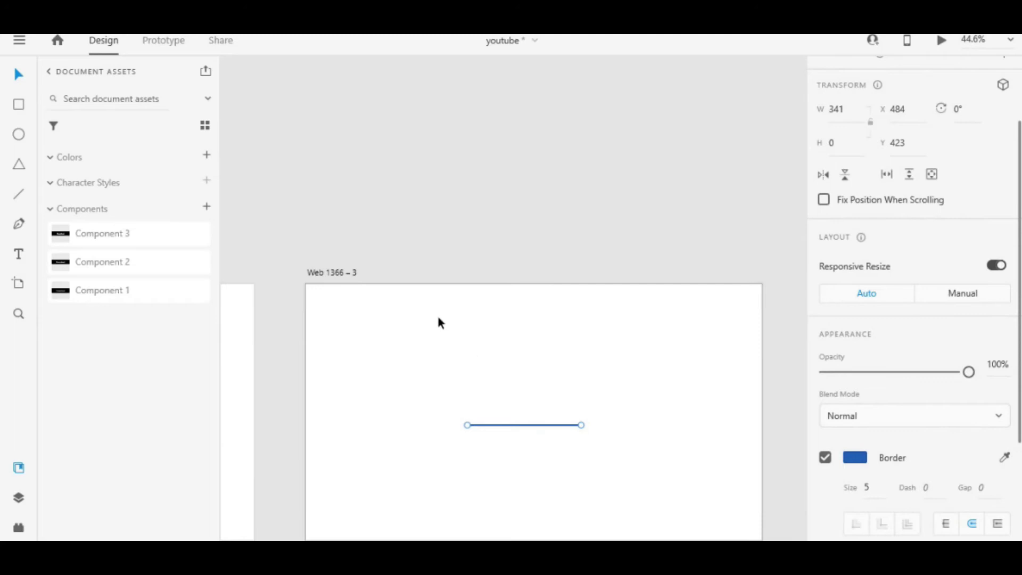
pyautogui.scroll(2, 536, 362)
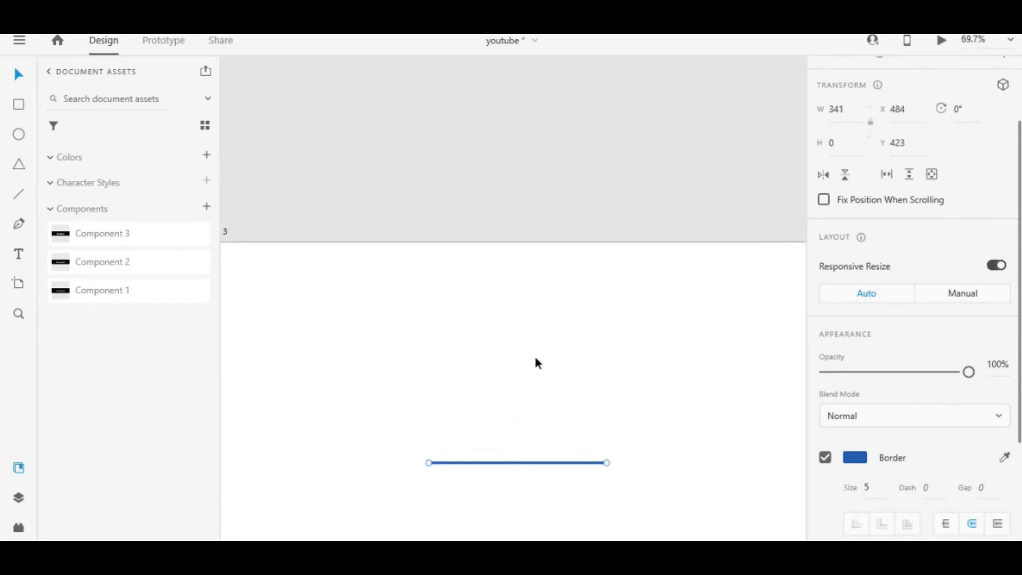
pyautogui.moveTo(347, 305); pyautogui.dragTo(834, 342)
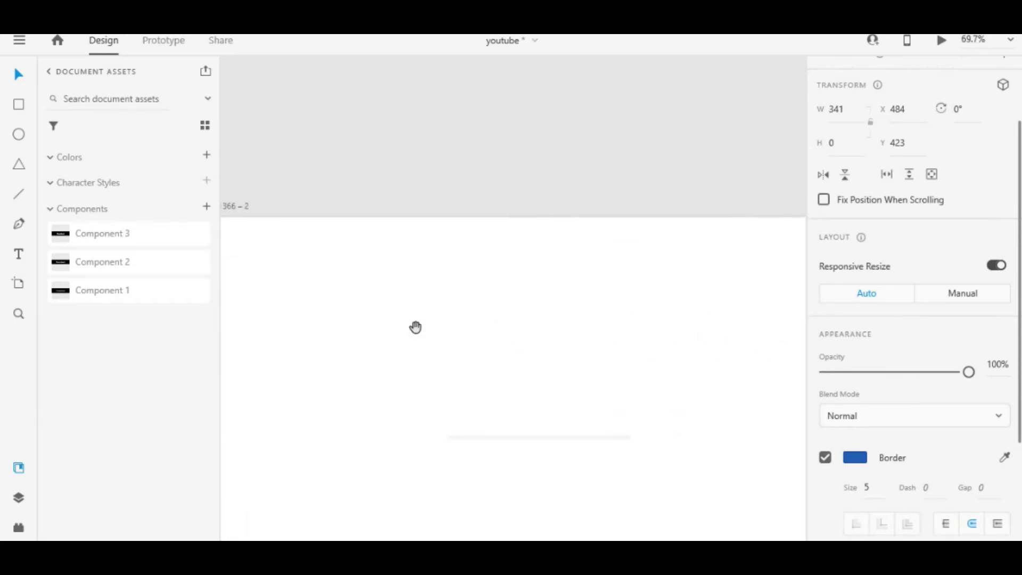
pyautogui.hscroll(10, 611, 409)
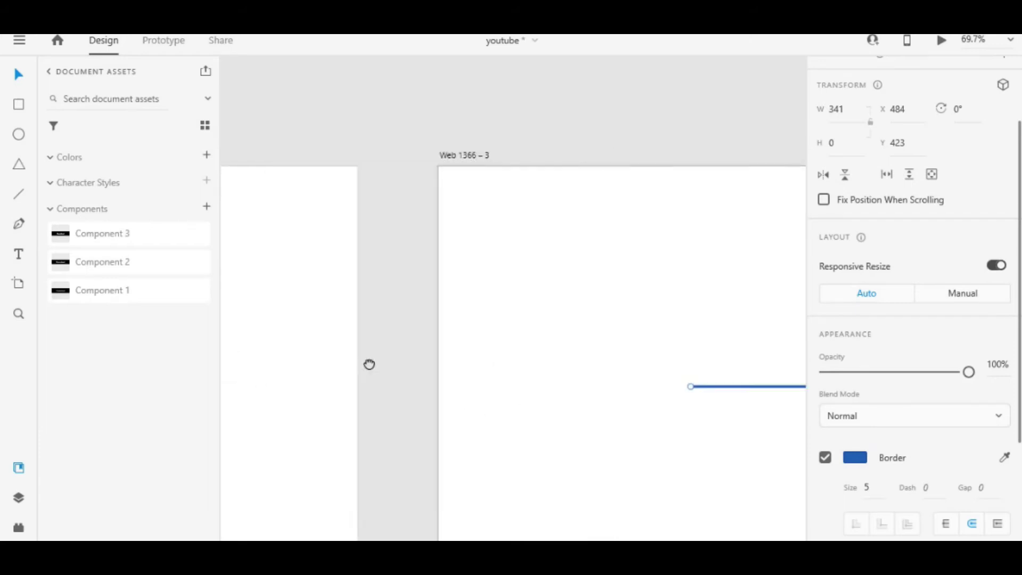
pyautogui.moveTo(642, 383); pyautogui.dragTo(542, 379)
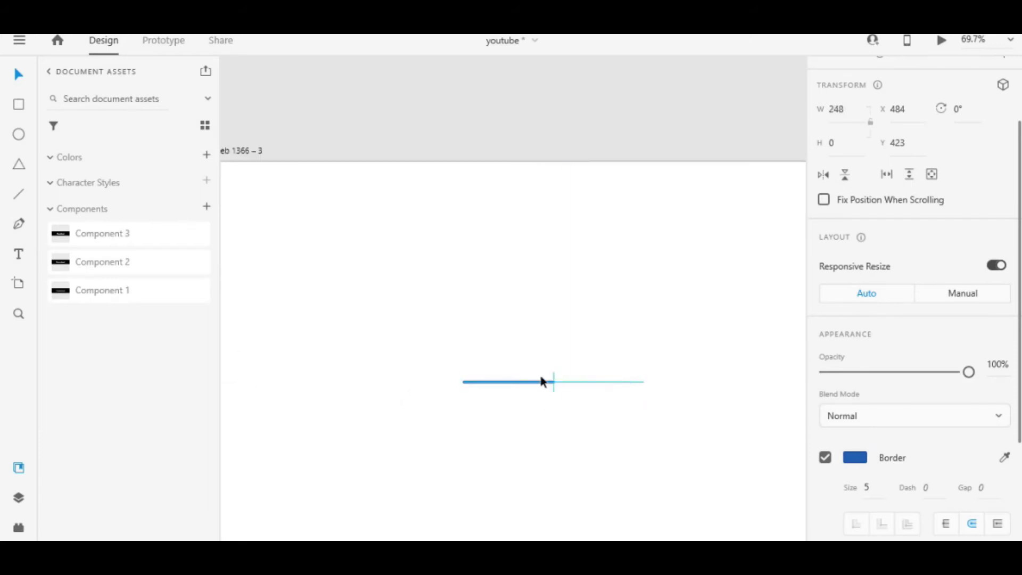
pyautogui.click(470, 291)
# Duplicate the third artboard, which holds the short blue line.
pyautogui.moveTo(397, 242); pyautogui.dragTo(438, 313)
pyautogui.click(280, 222)
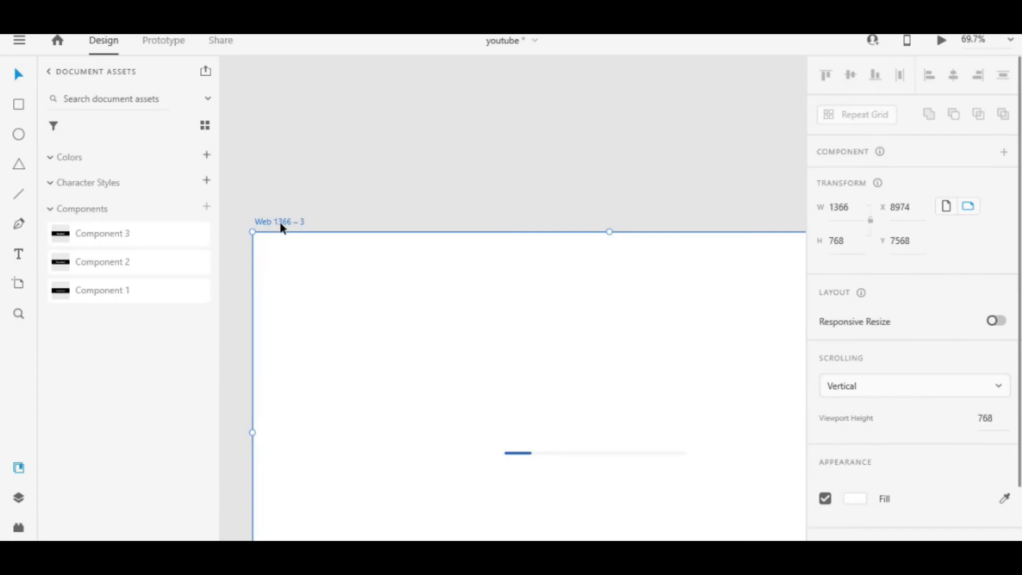
pyautogui.hotkey('ctrl', 'd')
pyautogui.hscroll(10, 622, 223)
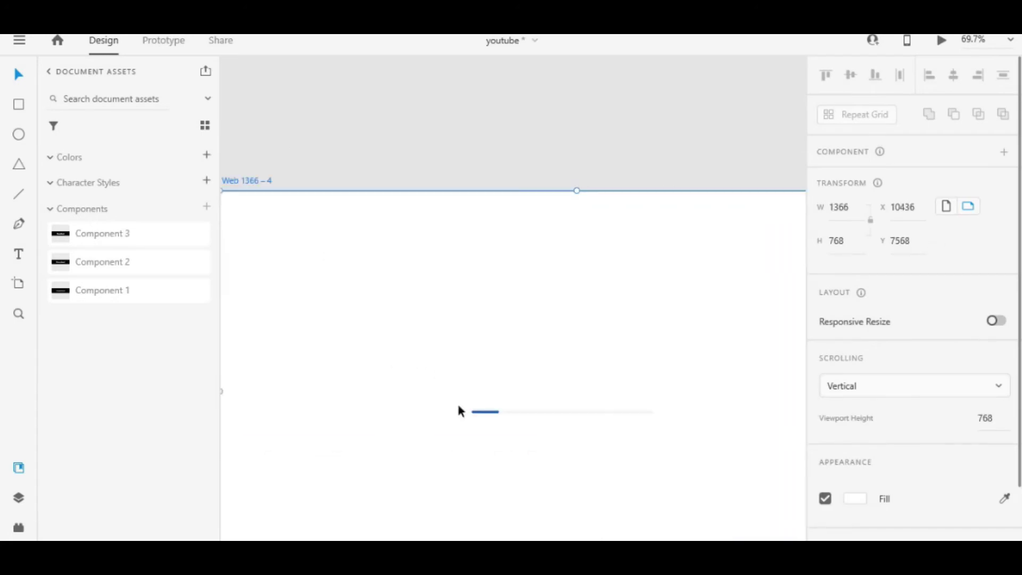
# On the fourth artboard, extend the blue line across the full bar, and duplicate that artboard to its right.
pyautogui.click(484, 412)
pyautogui.moveTo(651, 418); pyautogui.dragTo(651, 418)
pyautogui.click(19, 254)
pyautogui.moveTo(244, 183); pyautogui.dragTo(645, 181)
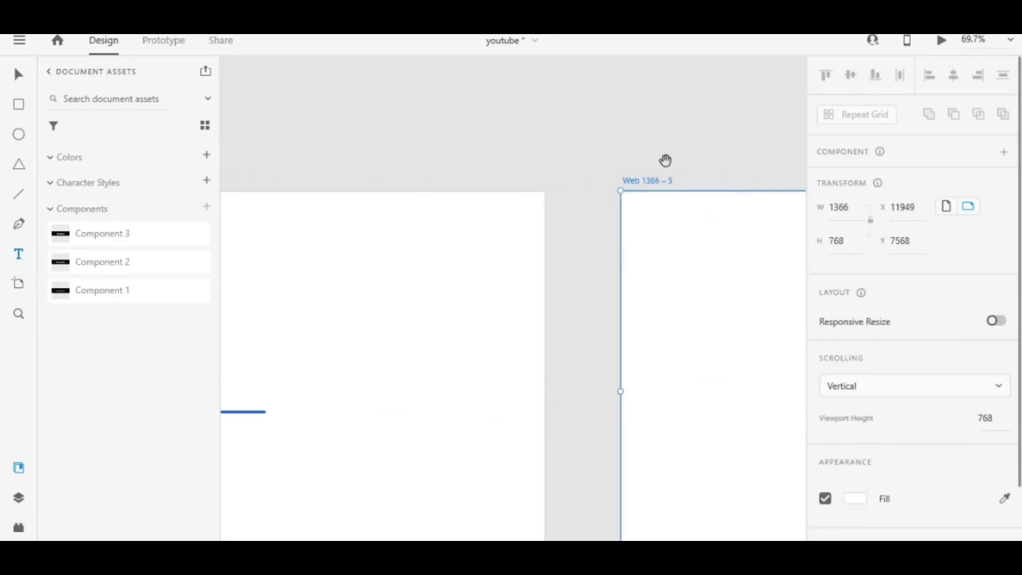
# Add the black bold text "Open file" just above the blue line on the fifth artboard.
pyautogui.hscroll(5, 666, 160)
pyautogui.click(591, 375)
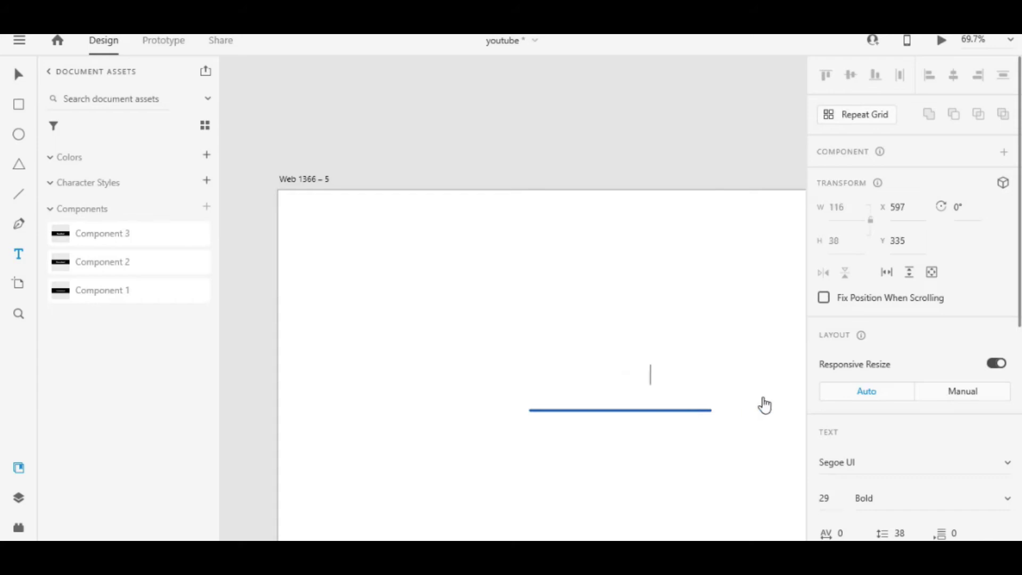
pyautogui.press('Escape')
pyautogui.scroll(-5, 862, 499)
pyautogui.click(855, 479)
pyautogui.click(622, 462)
pyautogui.click(414, 474)
pyautogui.click(628, 373)
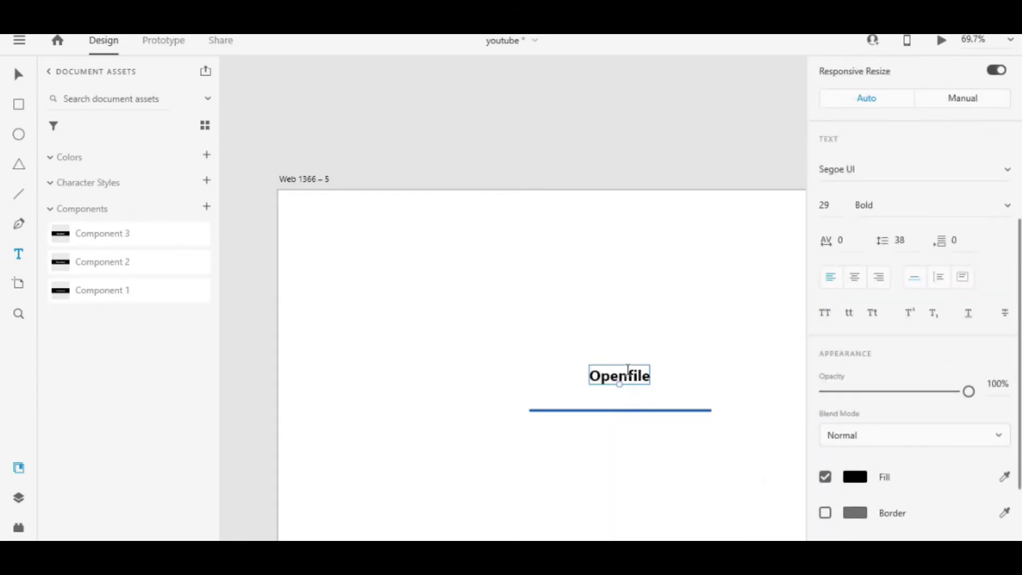
pyautogui.click(17, 76)
pyautogui.moveTo(624, 372); pyautogui.dragTo(629, 372)
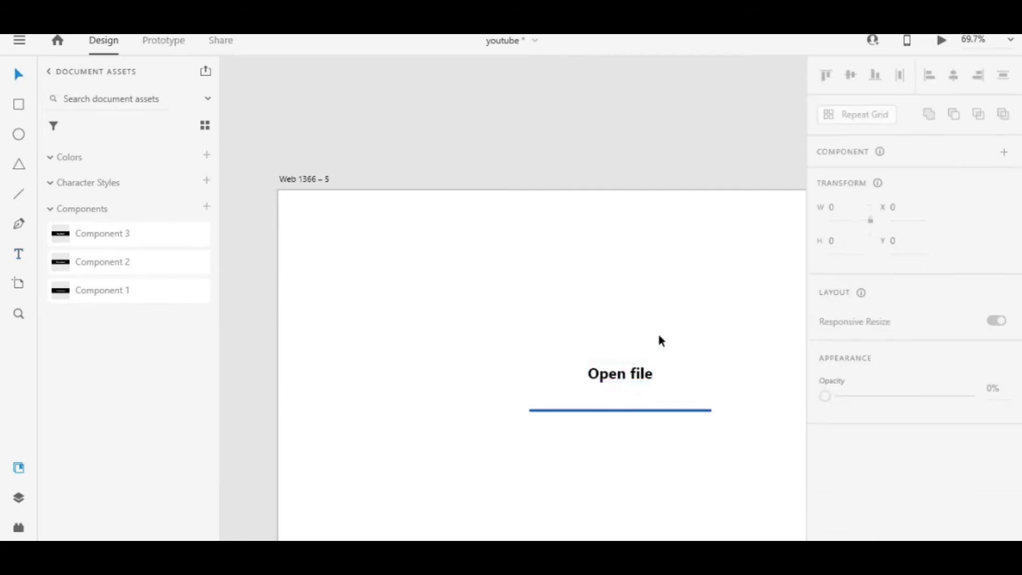
# Copy the "Open file" text from the fifth artboard and paste it onto the fourth artboard.
pyautogui.scroll(-5, 657, 331)
pyautogui.click(358, 283)
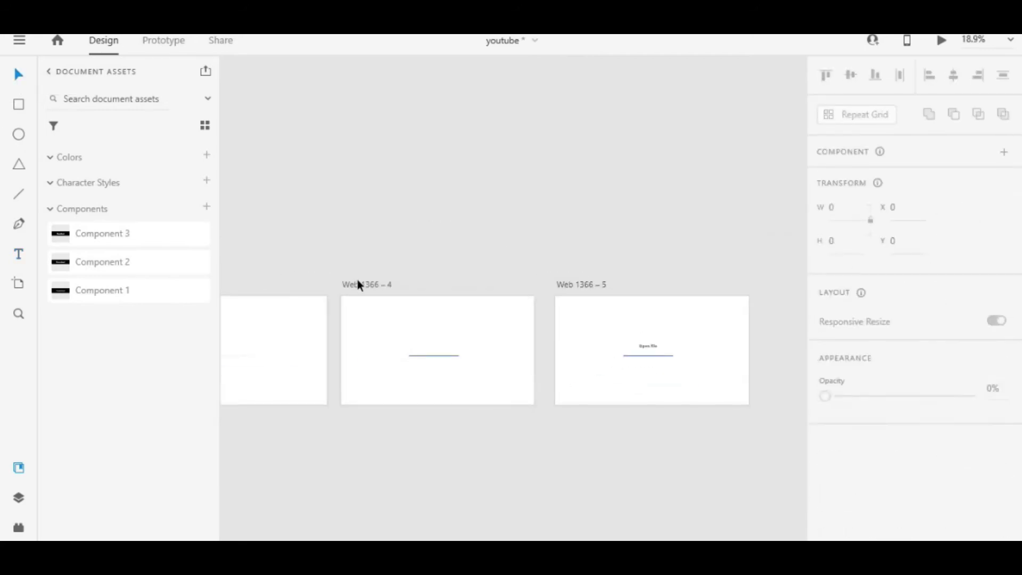
pyautogui.click(645, 345)
pyautogui.hotkey('ctrl', 'c')
pyautogui.click(372, 284)
pyautogui.hotkey('ctrl', 'v')
pyautogui.click(445, 254)
# Reduce the font size of the fourth artboard's "Open file" text, reposition it above the line and make it fully transparent.
pyautogui.scroll(5, 445, 254)
pyautogui.moveTo(505, 398); pyautogui.dragTo(534, 52)
pyautogui.click(419, 301)
pyautogui.scroll(-1, 418, 301)
pyautogui.scroll(-2, 864, 447)
pyautogui.click(829, 402)
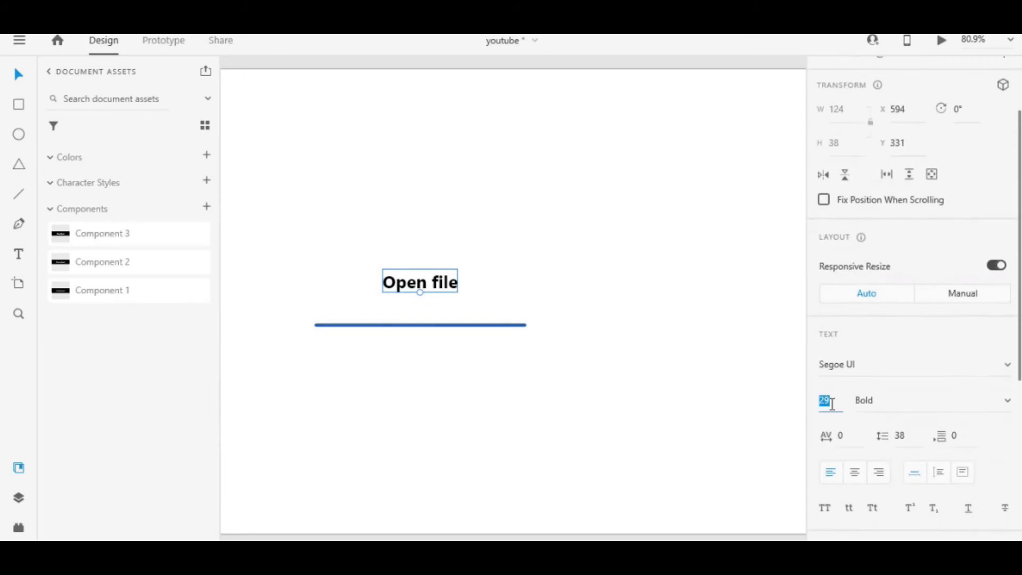
pyautogui.hotkey('shift', 'Down')
pyautogui.hotkey('shift', 'Down')
pyautogui.moveTo(415, 280); pyautogui.dragTo(419, 281)
pyautogui.scroll(-3, 1010, 380)
pyautogui.moveTo(966, 393); pyautogui.dragTo(825, 393)
pyautogui.click(652, 324)
# On the fifth artboard, move the blue line up close beneath the text and make the gray bar fully transparent.
pyautogui.scroll(-3, 652, 324)
pyautogui.moveTo(594, 326); pyautogui.dragTo(571, 331)
pyautogui.hscroll(10, 571, 331)
pyautogui.click(592, 337)
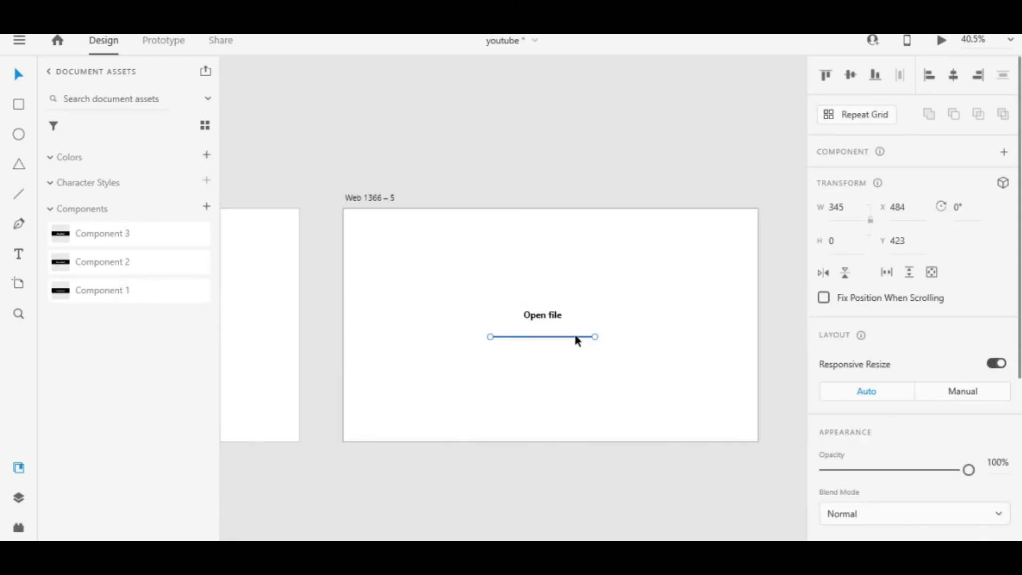
pyautogui.scroll(5, 578, 336)
pyautogui.moveTo(666, 332); pyautogui.dragTo(632, 246)
pyautogui.click(661, 337)
pyautogui.moveTo(844, 442); pyautogui.dragTo(824, 441)
pyautogui.scroll(-5, 626, 307)
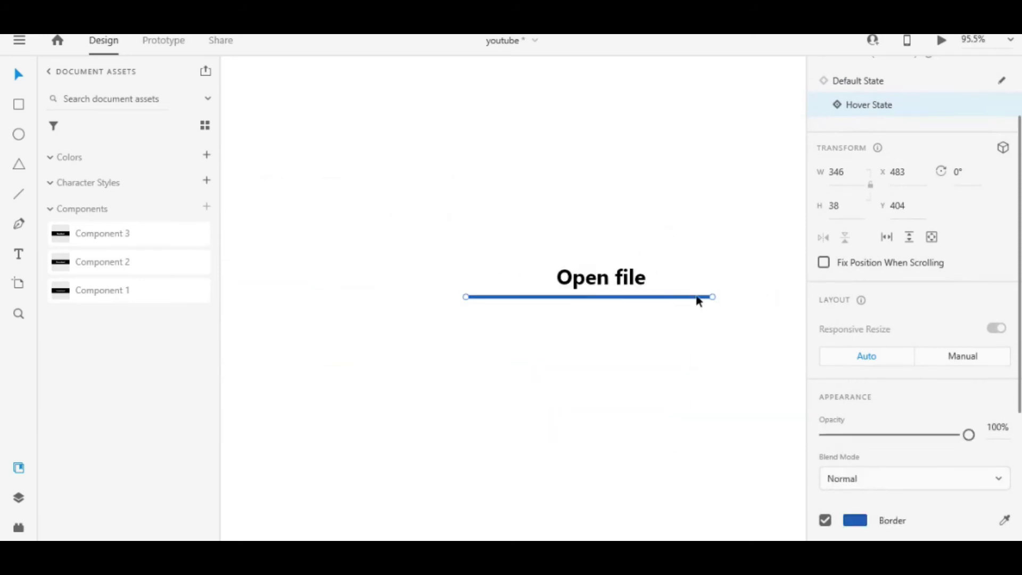
# Center the blue line and the "Open file" text on each other horizontally, and shorten the line to the text's width.
pyautogui.moveTo(685, 299); pyautogui.dragTo(648, 306)
pyautogui.keyDown('shift'); pyautogui.click(601, 277); pyautogui.keyUp('shift')
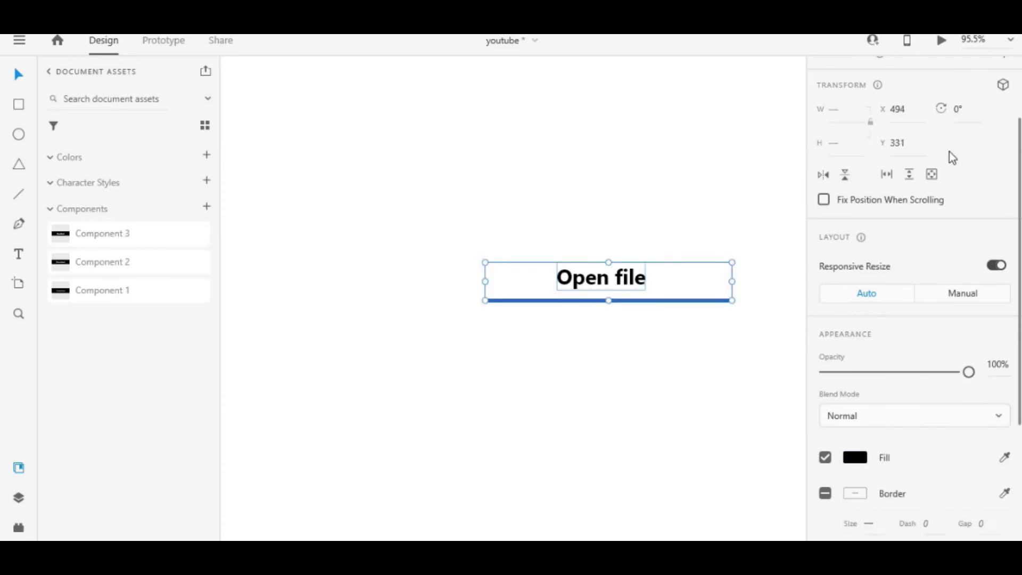
pyautogui.scroll(2, 956, 149)
pyautogui.click(953, 75)
pyautogui.click(672, 301)
pyautogui.moveTo(729, 306); pyautogui.dragTo(655, 301)
pyautogui.moveTo(557, 301); pyautogui.dragTo(568, 301)
# Change the border color of the line under "Open file" to black.
pyautogui.scroll(-5, 915, 373)
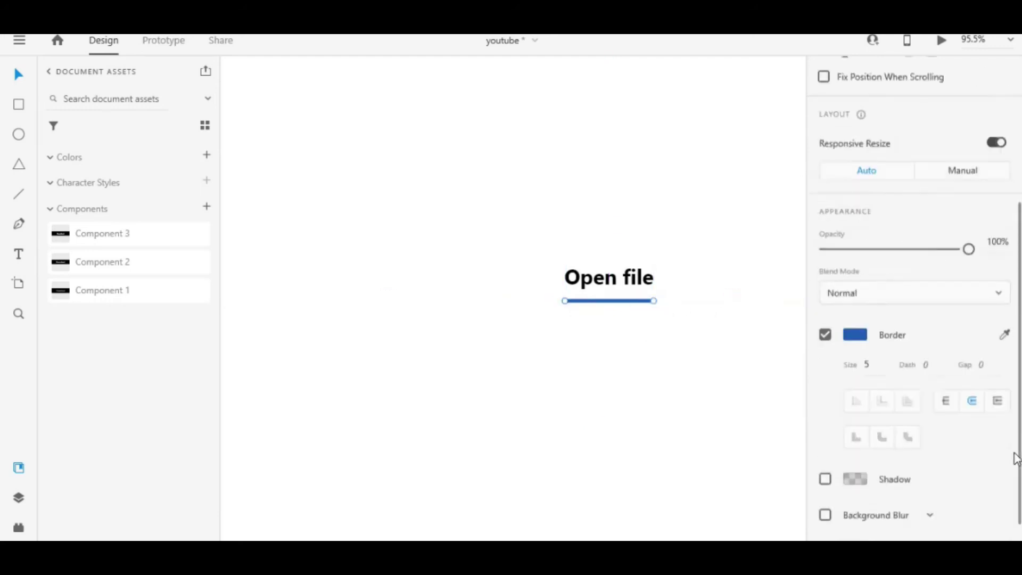
pyautogui.click(853, 302)
pyautogui.moveTo(682, 297); pyautogui.dragTo(557, 364)
pyautogui.click(557, 364)
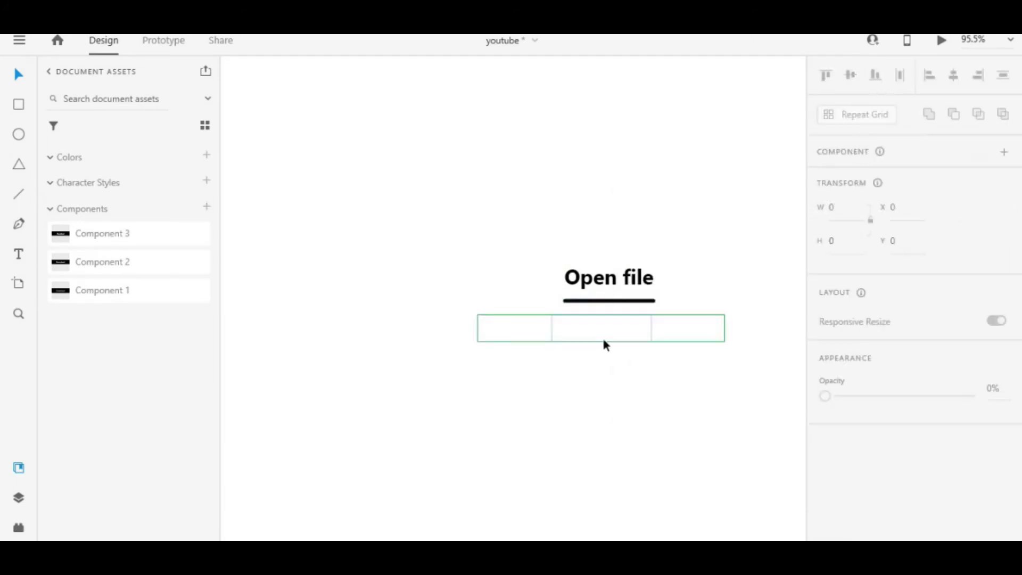
# In Prototype mode, link the first artboard to the second with a Time-triggered Auto-Animate interaction.
pyautogui.scroll(-3, 688, 278)
pyautogui.moveTo(389, 348); pyautogui.dragTo(493, 368)
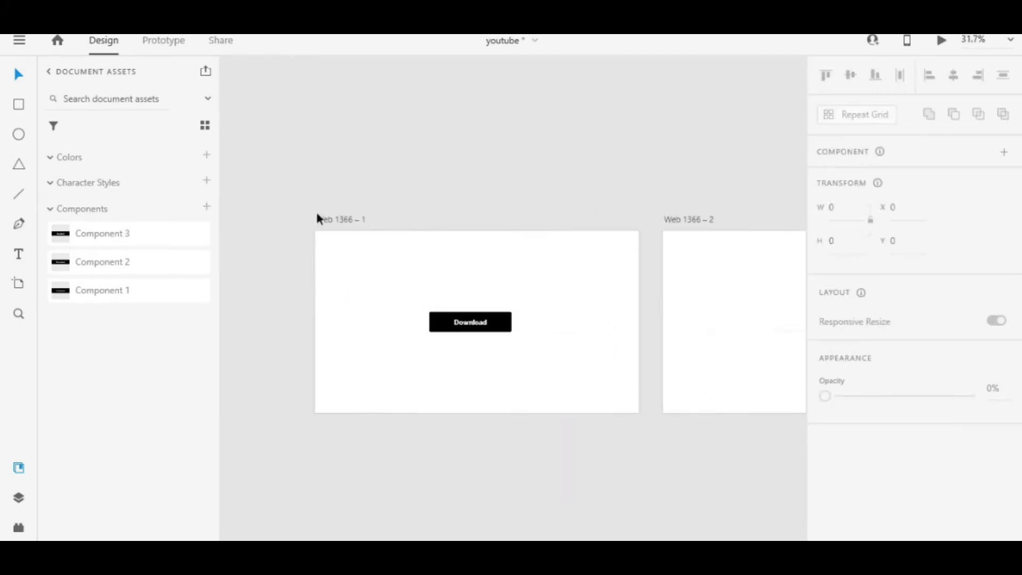
pyautogui.click(323, 221)
pyautogui.click(165, 43)
pyautogui.moveTo(639, 307); pyautogui.dragTo(713, 318)
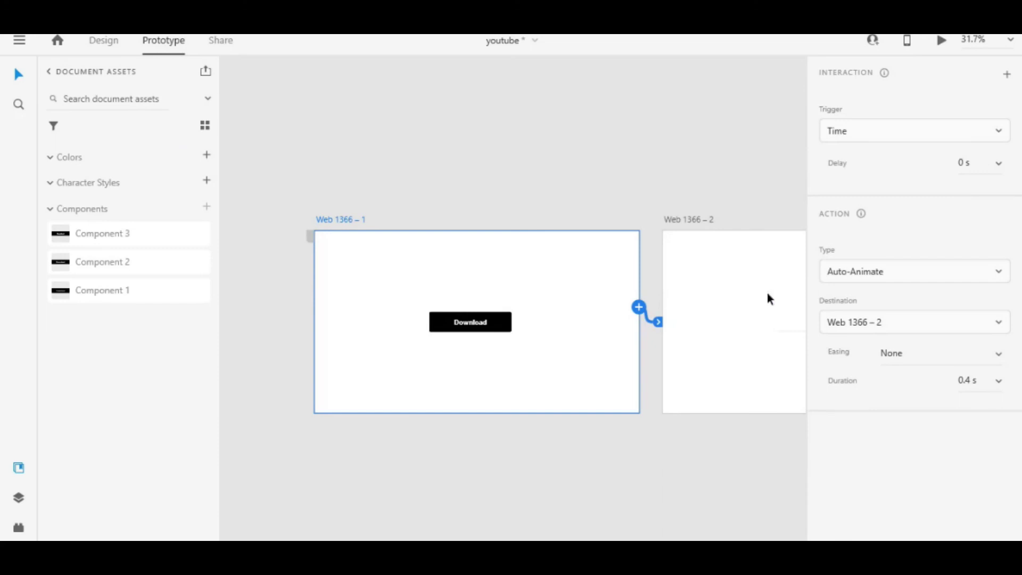
pyautogui.click(995, 141)
pyautogui.click(875, 140)
pyautogui.click(651, 195)
# Link the second, third and fourth artboards each to the next one with Time-triggered Auto-Animate interactions.
pyautogui.click(681, 218)
pyautogui.moveTo(745, 179); pyautogui.dragTo(427, 186)
pyautogui.moveTo(669, 313); pyautogui.dragTo(739, 325)
pyautogui.moveTo(704, 224); pyautogui.dragTo(528, 224)
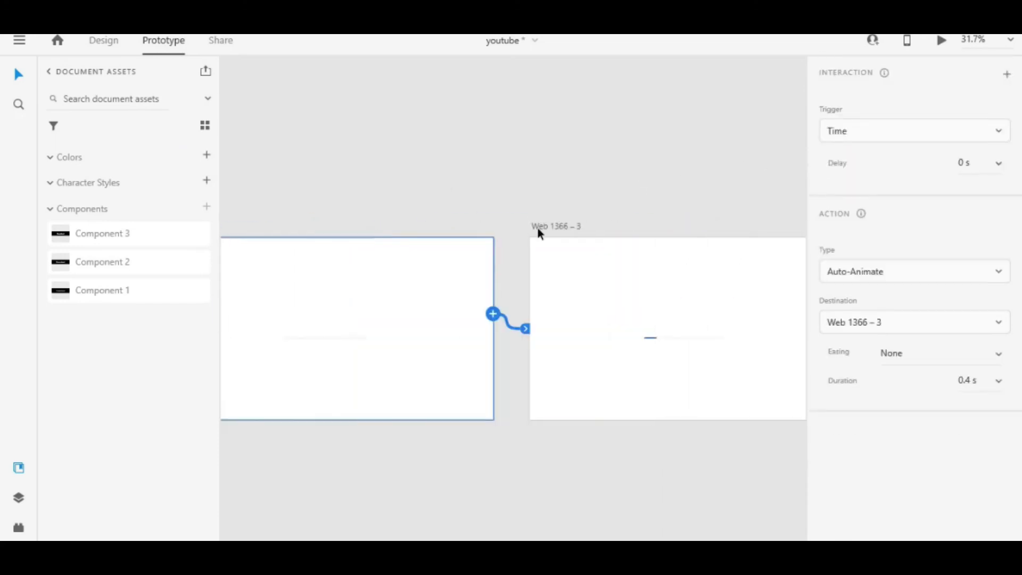
pyautogui.click(532, 226)
pyautogui.moveTo(699, 197); pyautogui.dragTo(381, 184)
pyautogui.moveTo(536, 298); pyautogui.dragTo(601, 311)
pyautogui.moveTo(685, 193); pyautogui.dragTo(358, 187)
pyautogui.click(269, 207)
pyautogui.moveTo(549, 295); pyautogui.dragTo(617, 309)
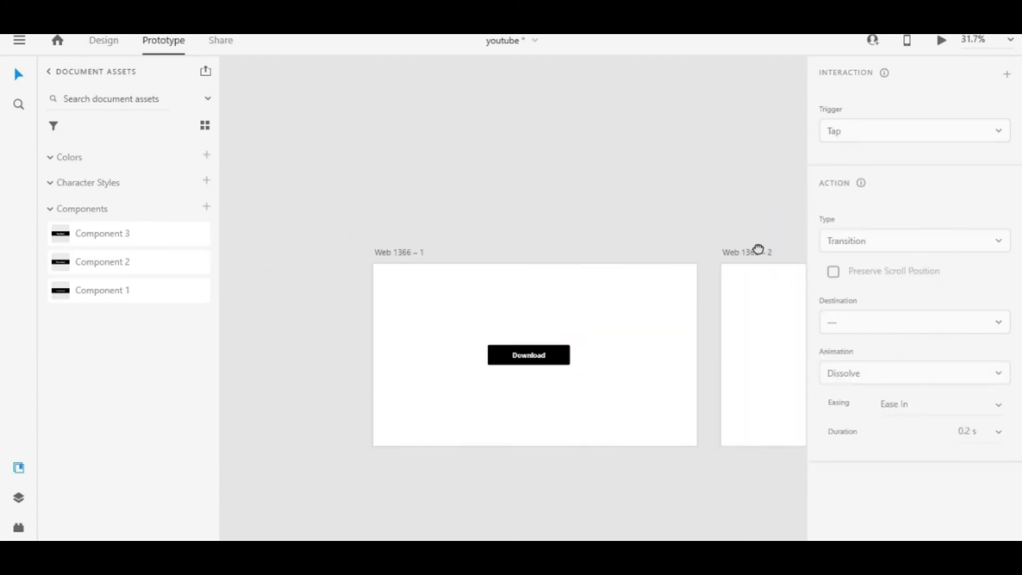
# Change the trigger of the first artboard's interaction to Tap.
pyautogui.click(997, 143)
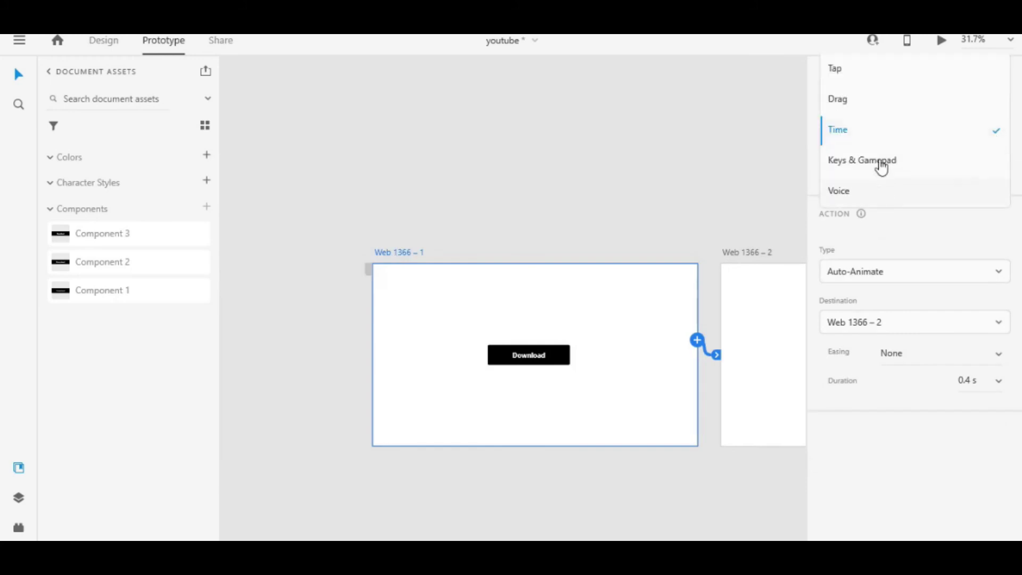
pyautogui.click(868, 83)
pyautogui.hscroll(5, 618, 237)
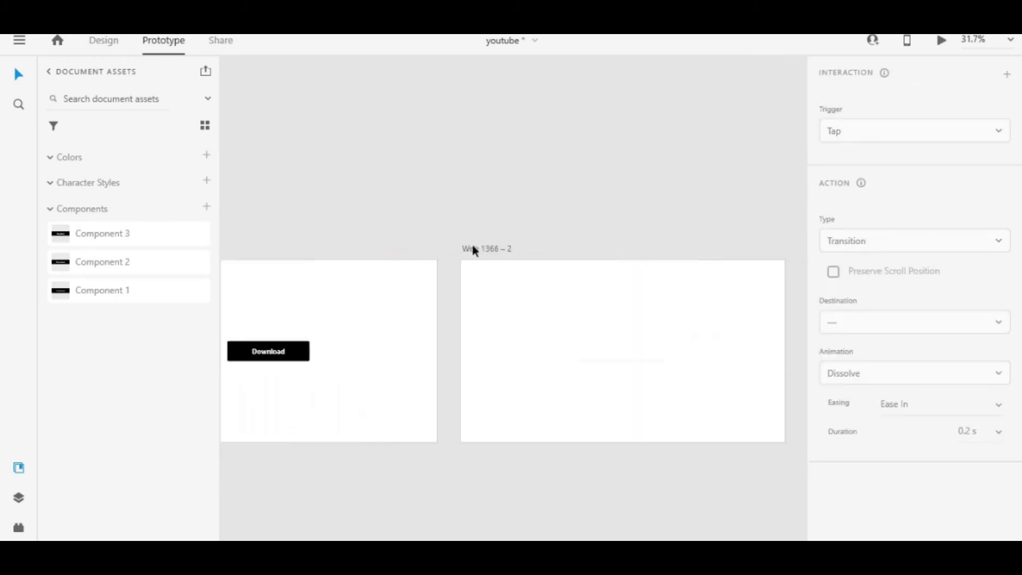
# Lengthen the Auto-Animate duration from the third artboard to the fourth, and check the link between the fourth and fifth artboards.
pyautogui.click(469, 246)
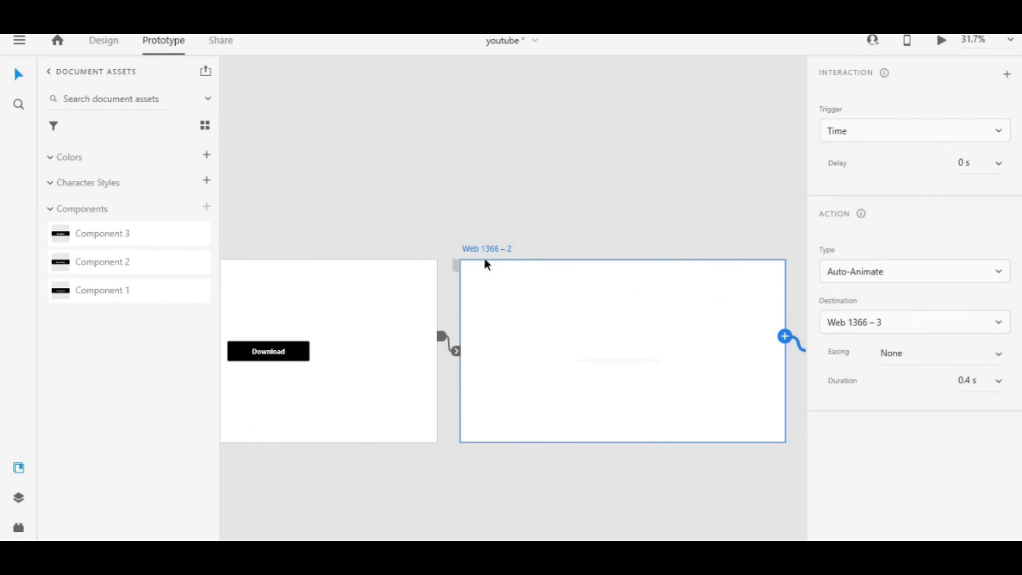
pyautogui.hscroll(6, 471, 250)
pyautogui.hscroll(7, 515, 243)
pyautogui.click(508, 261)
pyautogui.click(450, 358)
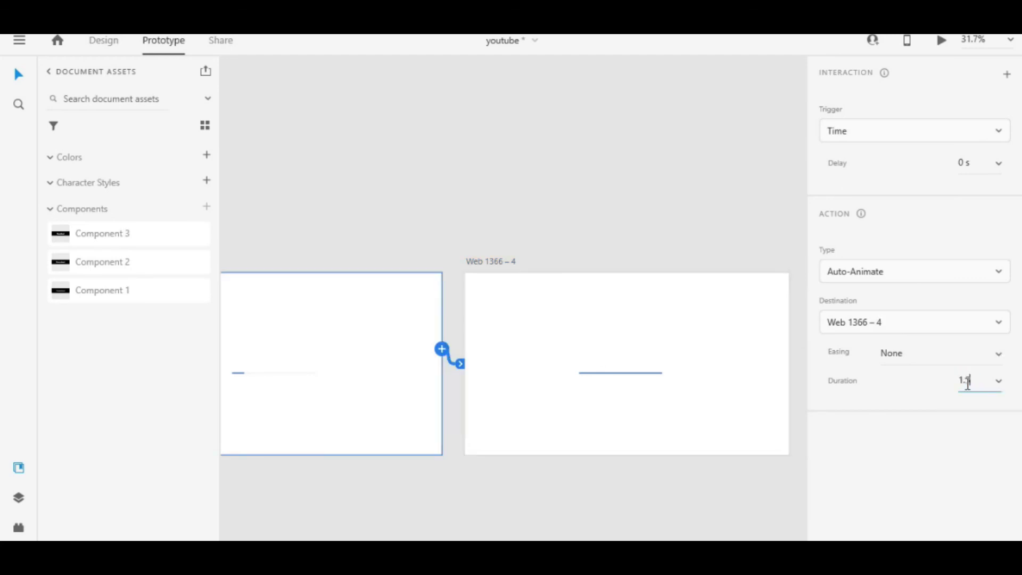
pyautogui.click(511, 262)
pyautogui.moveTo(666, 248); pyautogui.dragTo(296, 233)
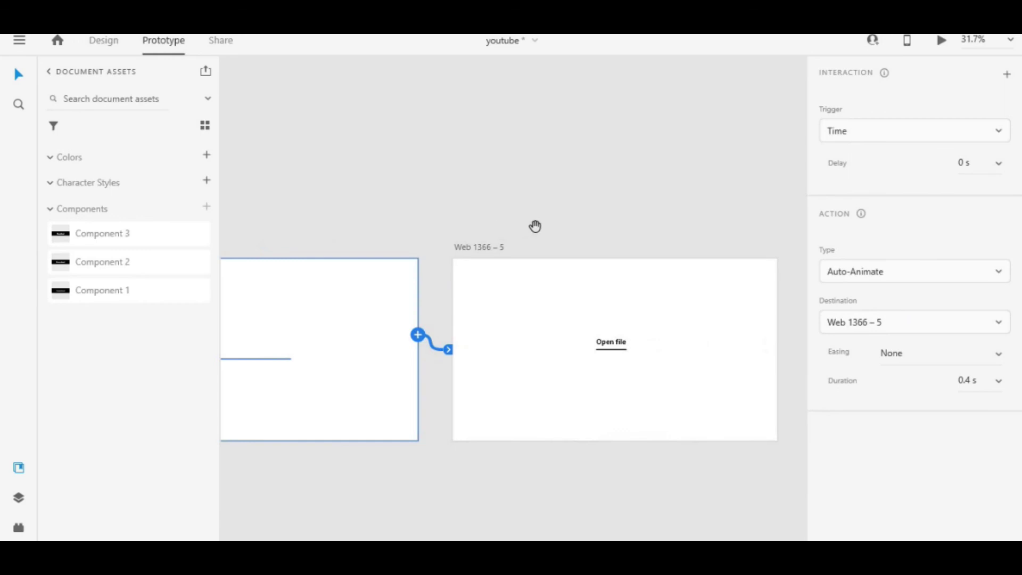
# Preview the prototype from the first artboard and activate the Download button to test the animation.
pyautogui.moveTo(539, 226); pyautogui.dragTo(728, 219)
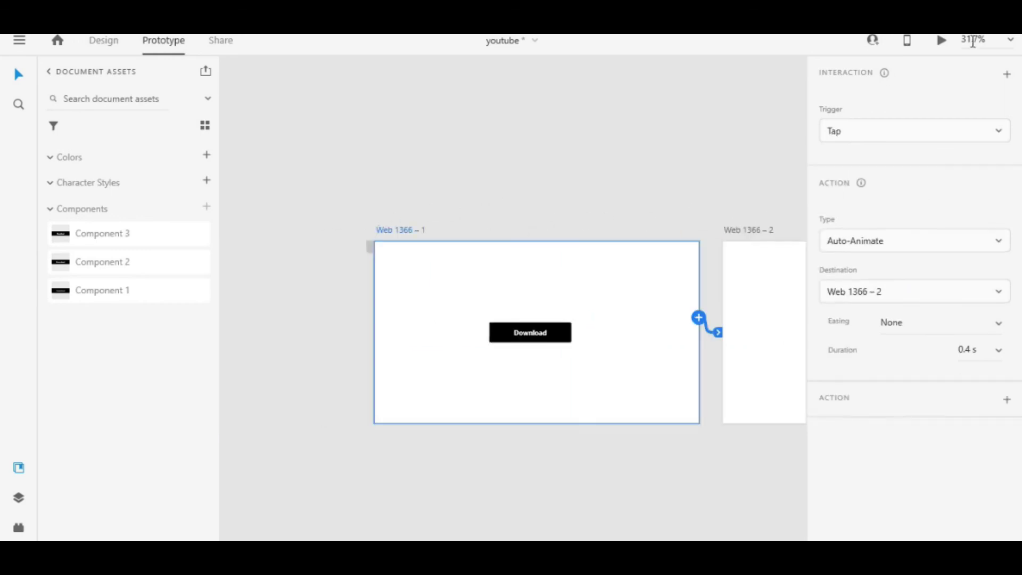
pyautogui.click(941, 42)
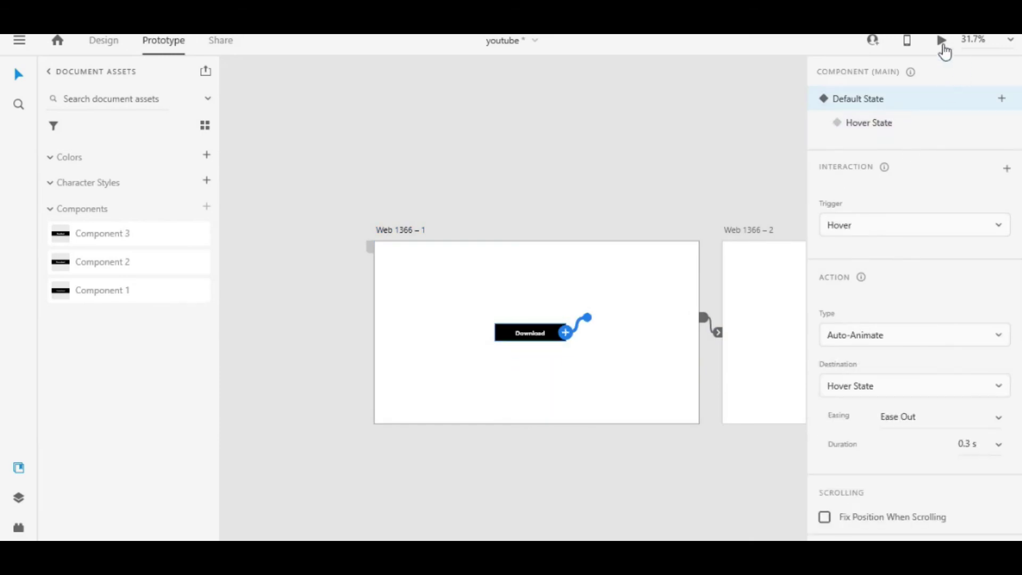
pyautogui.click(941, 43)
pyautogui.click(568, 302)
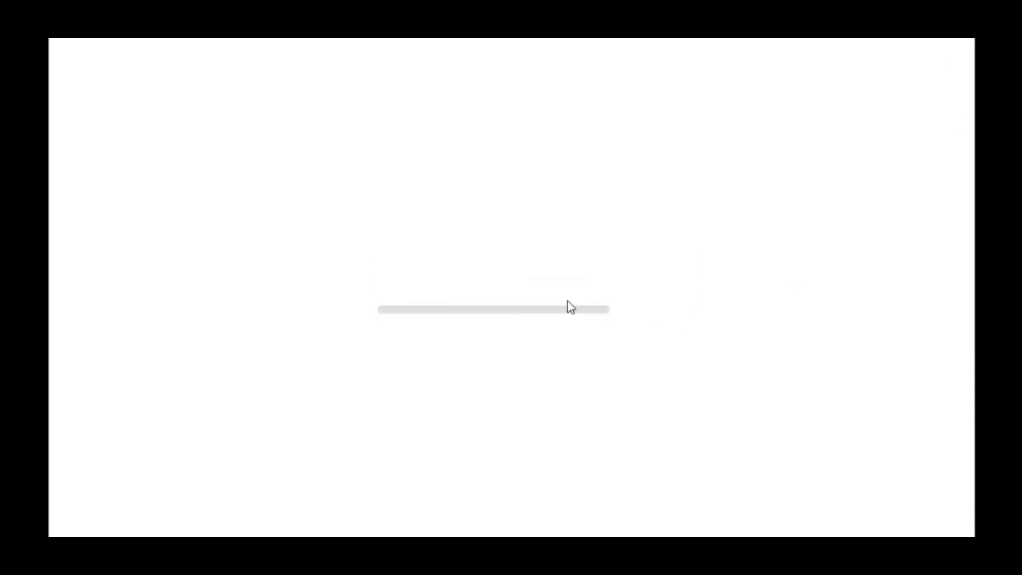